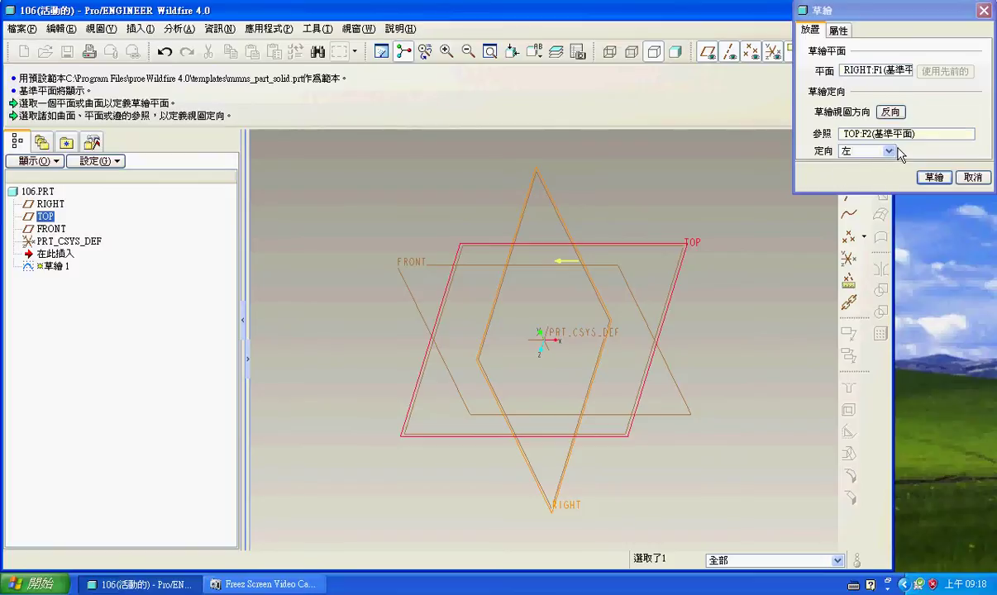
Step: Enter the RIGHT-plane sketch with TOP facing up and draw a four-sided profile from the origin, about 205 wide, 214 and 97 high
{"action": "left_click", "coordinate": [864, 162]}
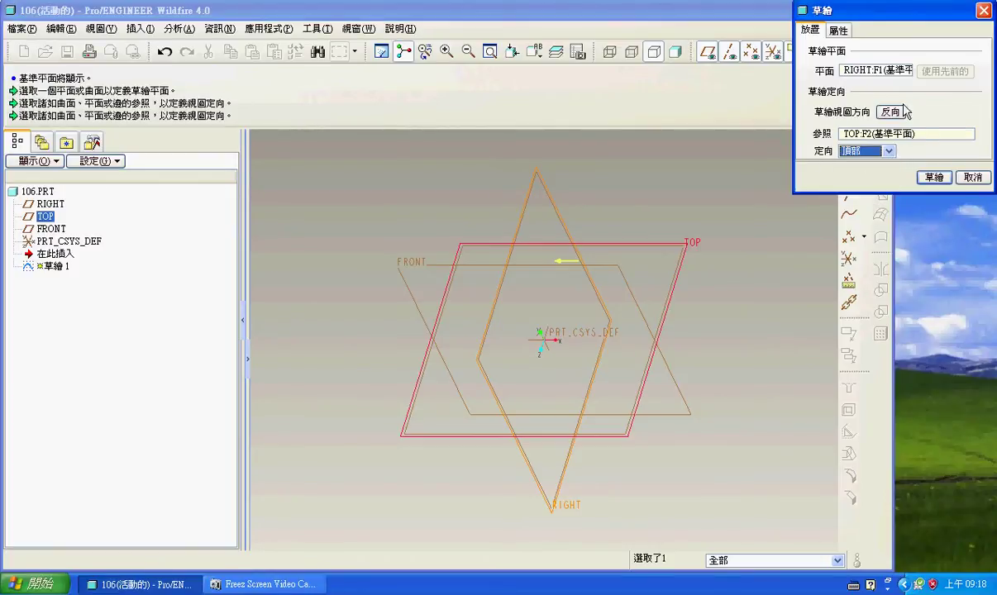
{"action": "left_click", "coordinate": [933, 178]}
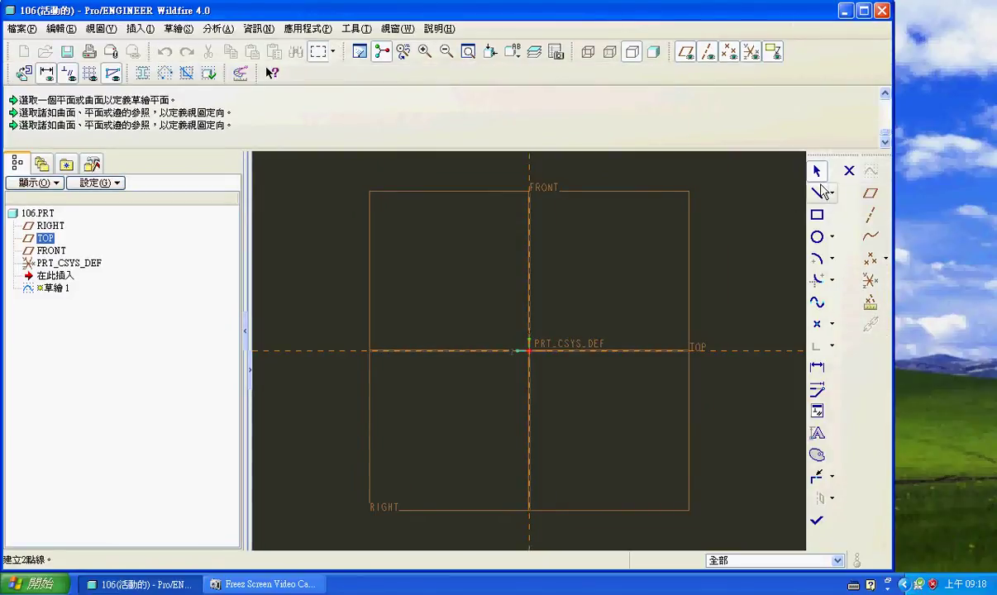
{"action": "left_click", "coordinate": [818, 197]}
{"action": "left_click", "coordinate": [529, 350]}
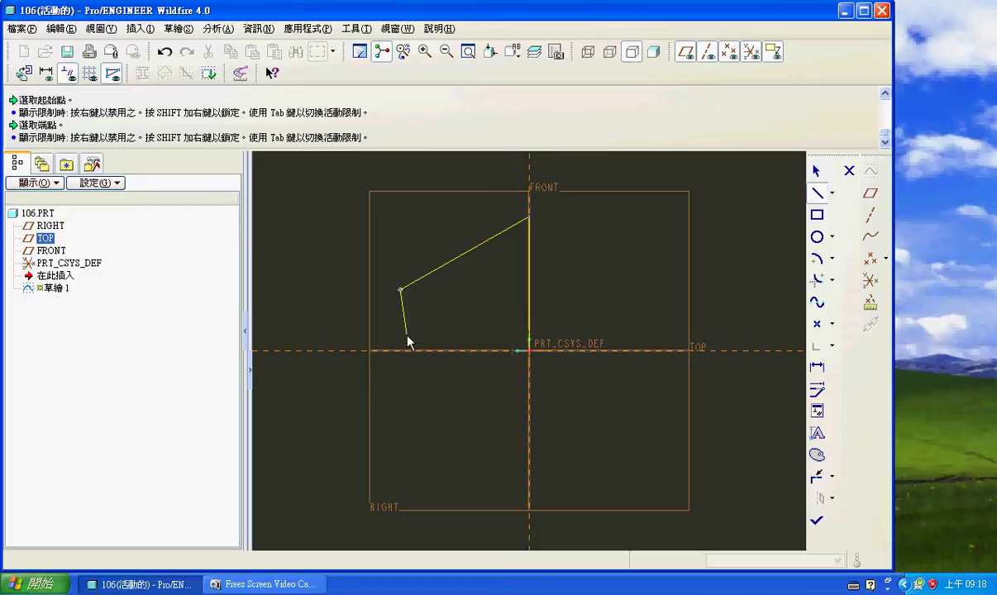
{"action": "left_click", "coordinate": [529, 350]}
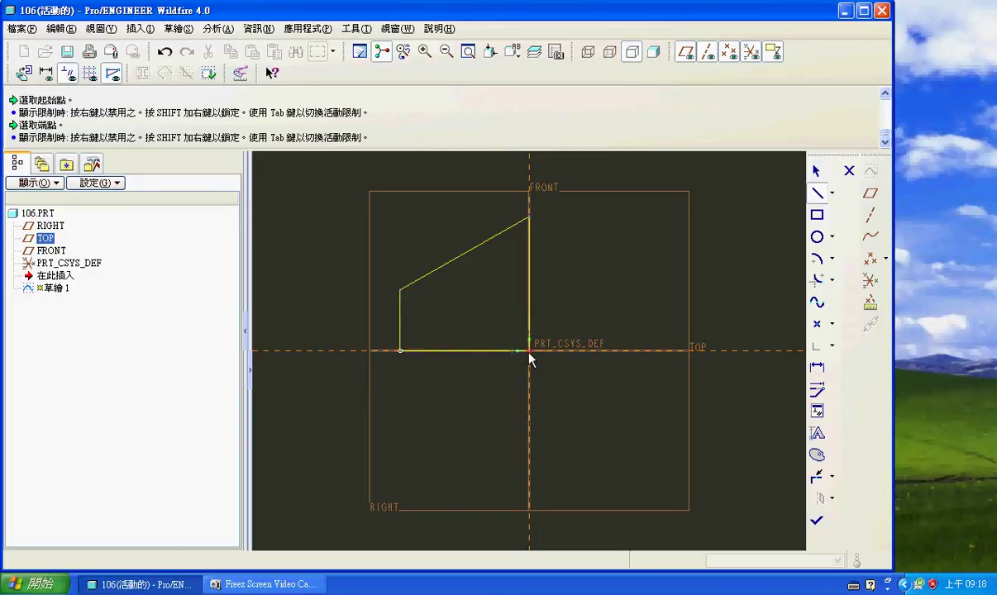
{"action": "middle_click", "coordinate": [596, 388]}
{"action": "middle_click", "coordinate": [596, 388]}
Step: Dimension the profile's base width, its tall vertical side and its short vertical side
{"action": "left_click", "coordinate": [815, 371]}
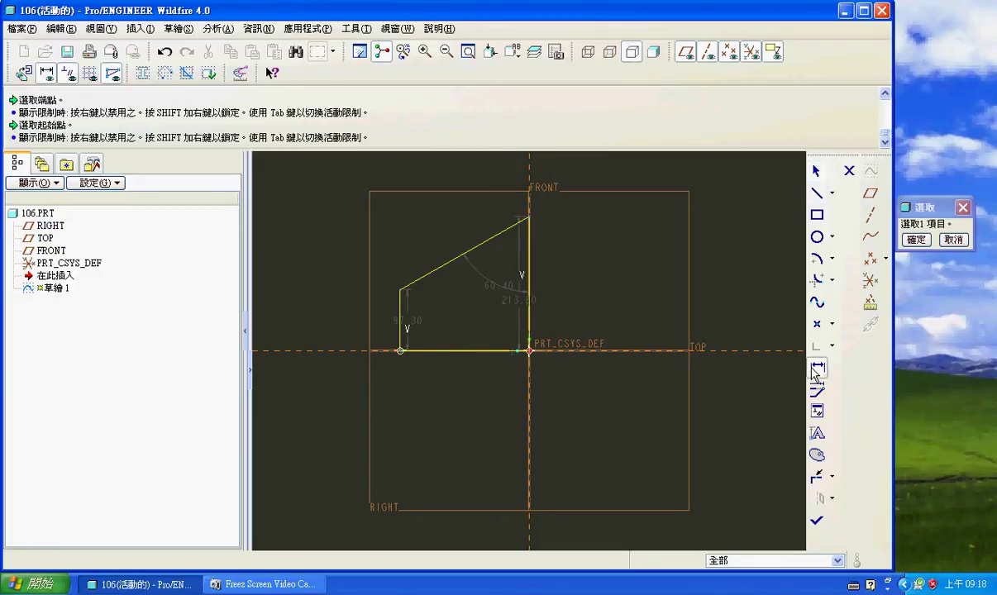
{"action": "left_click", "coordinate": [467, 356]}
{"action": "middle_click", "coordinate": [465, 383]}
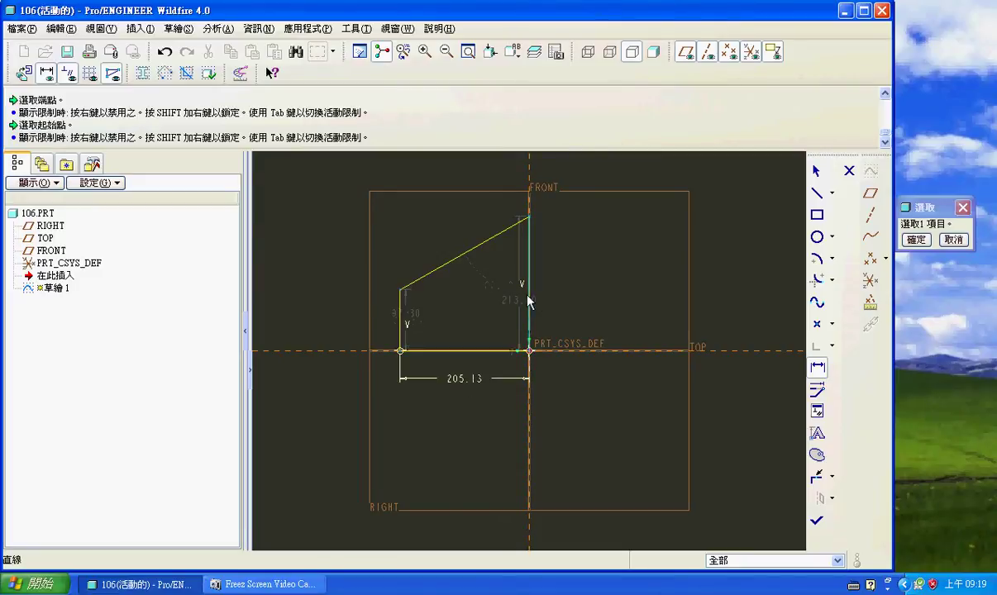
{"action": "left_click", "coordinate": [530, 301]}
{"action": "middle_click", "coordinate": [604, 297]}
{"action": "left_click", "coordinate": [402, 327]}
{"action": "middle_click", "coordinate": [361, 332]}
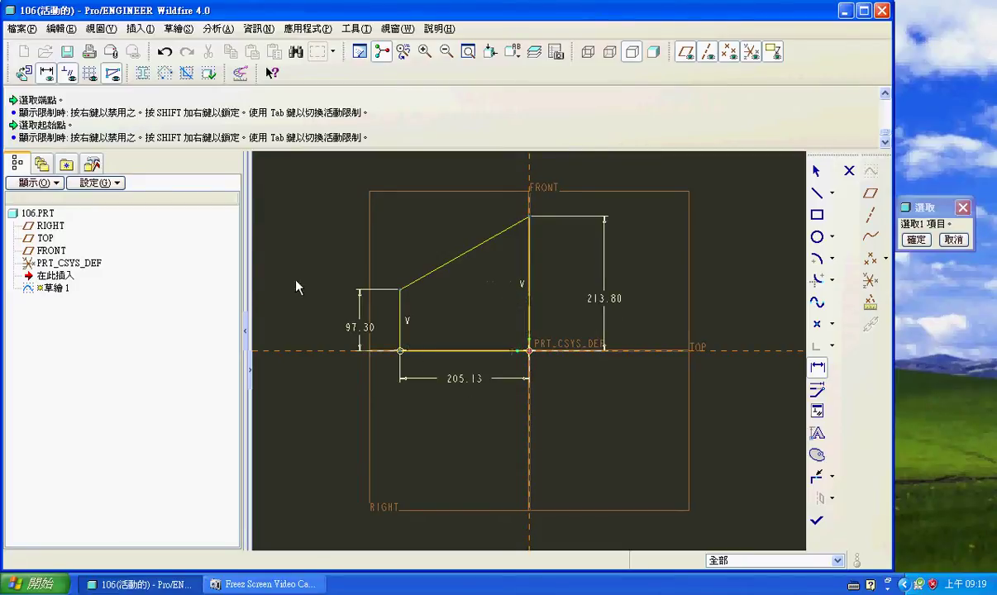
Step: Set the profile's base width to 99, the tall side to 93 and the short side to 24
{"action": "middle_click", "coordinate": [302, 224]}
{"action": "left_click_drag", "start_coordinate": [272, 163], "coordinate": [652, 396]}
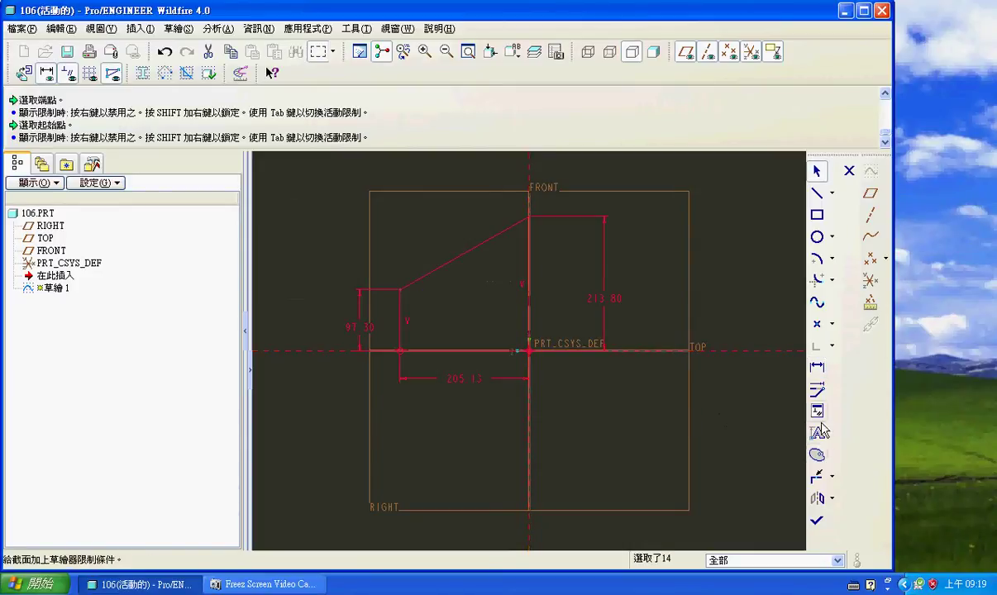
{"action": "left_click", "coordinate": [816, 387]}
{"action": "left_click", "coordinate": [259, 155]}
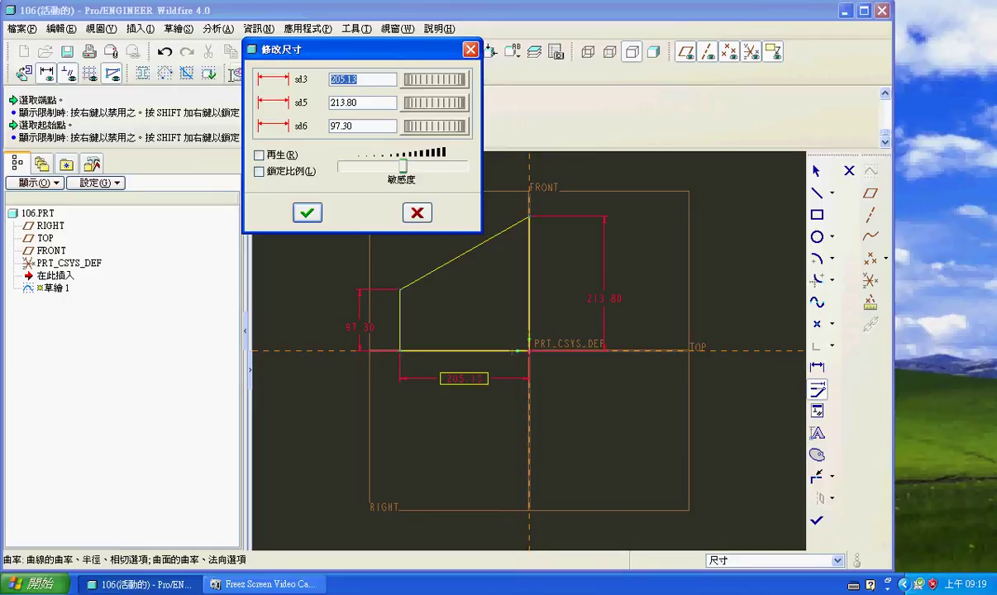
{"action": "type", "text": "99"}
{"action": "key", "text": "Tab"}
{"action": "type", "text": "9"}
{"action": "key", "text": "Tab"}
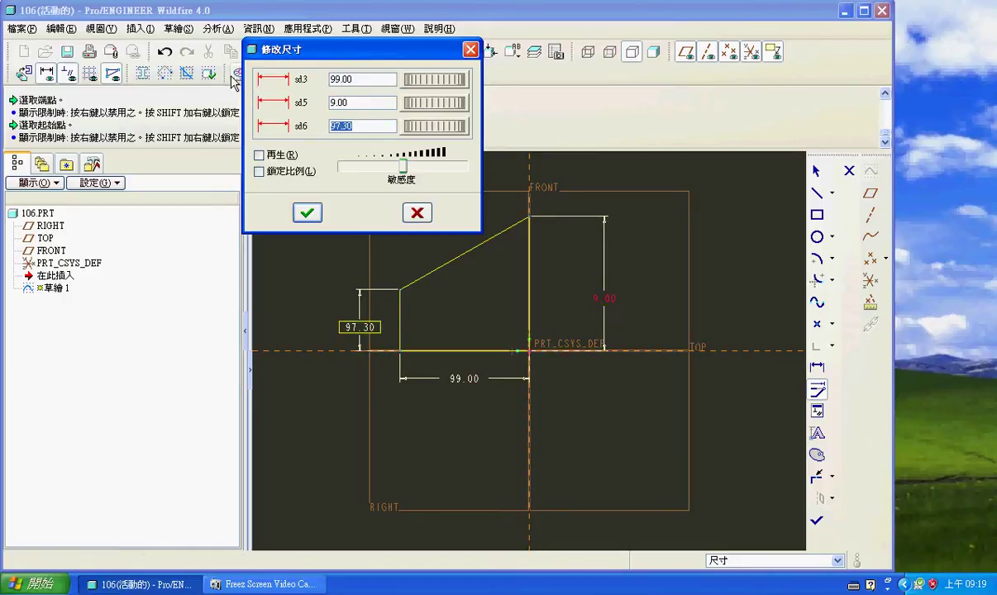
{"action": "left_click", "coordinate": [336, 101]}
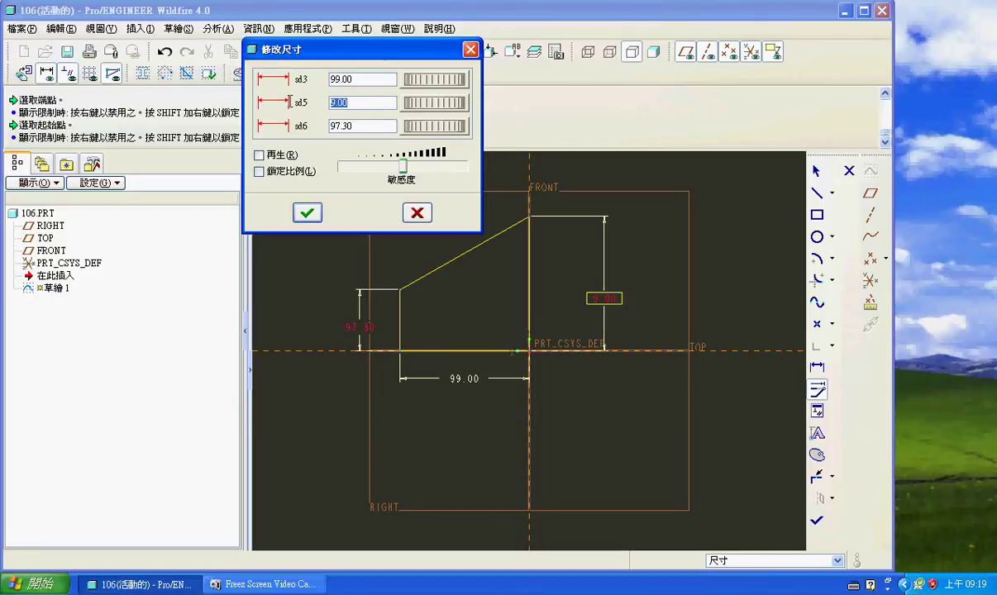
{"action": "type", "text": "93"}
{"action": "key", "text": "Tab"}
{"action": "type", "text": "24"}
{"action": "key", "text": "Tab"}
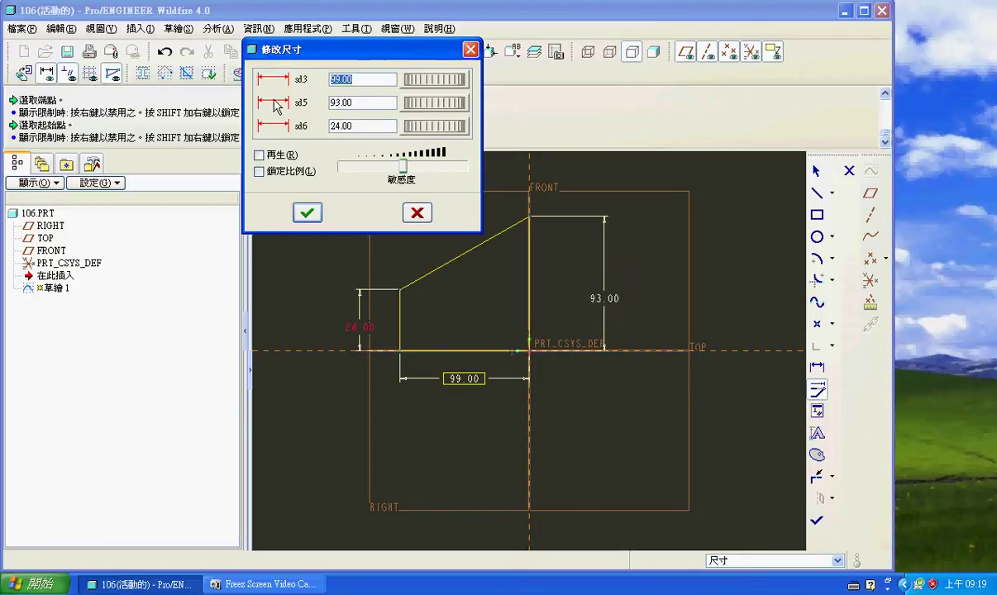
{"action": "left_click", "coordinate": [307, 212]}
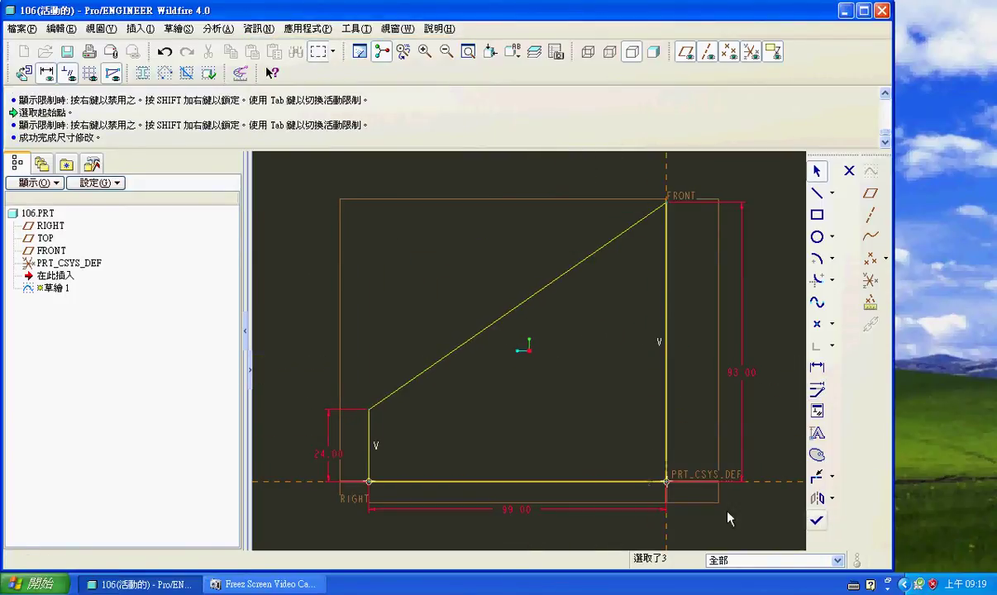
Step: Finish the sketch, return to the standard view and extrude the profile to a depth of 160
{"action": "left_click", "coordinate": [816, 520]}
{"action": "left_click", "coordinate": [535, 51]}
{"action": "left_click", "coordinate": [542, 73]}
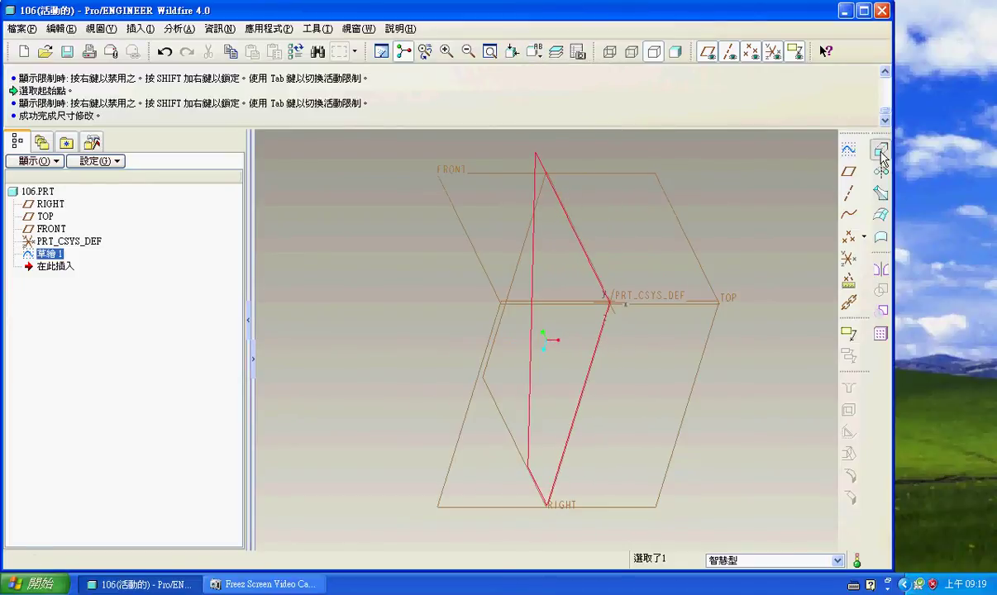
{"action": "left_click", "coordinate": [881, 154]}
{"action": "double_click", "coordinate": [158, 98]}
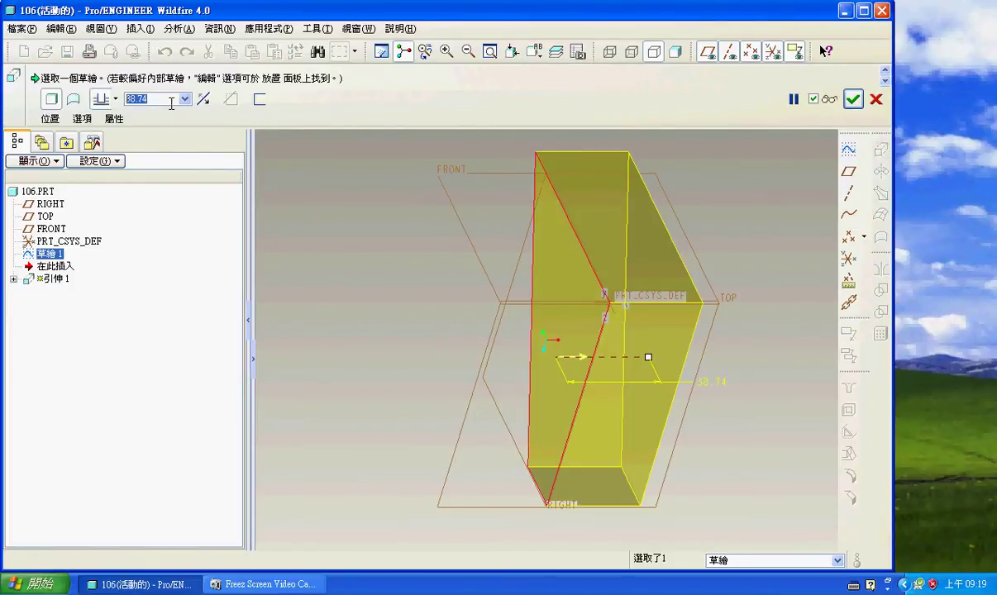
{"action": "type", "text": "1"}
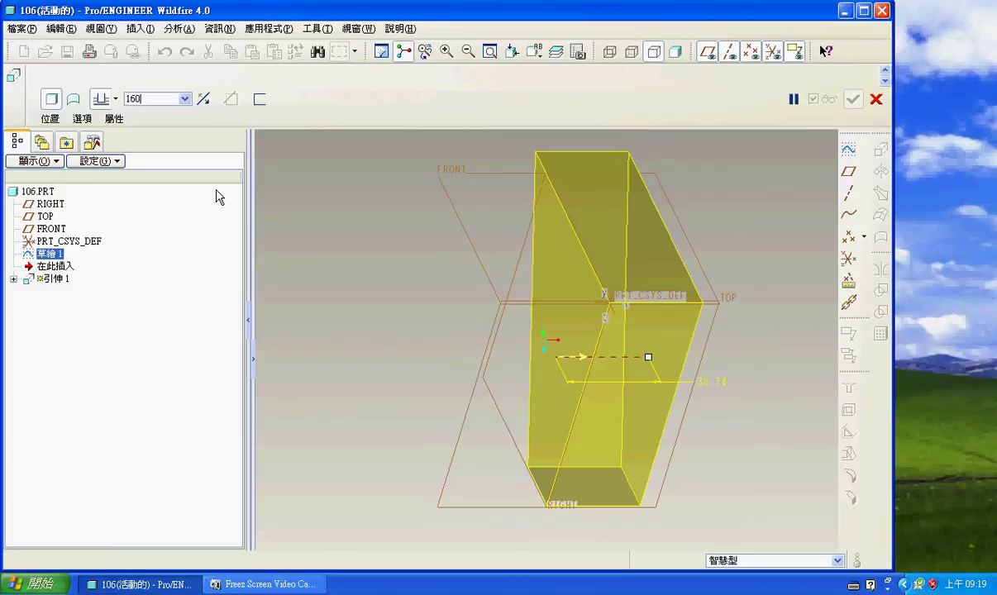
{"action": "type", "text": "60"}
{"action": "key", "text": "Return"}
{"action": "left_click", "coordinate": [854, 97]}
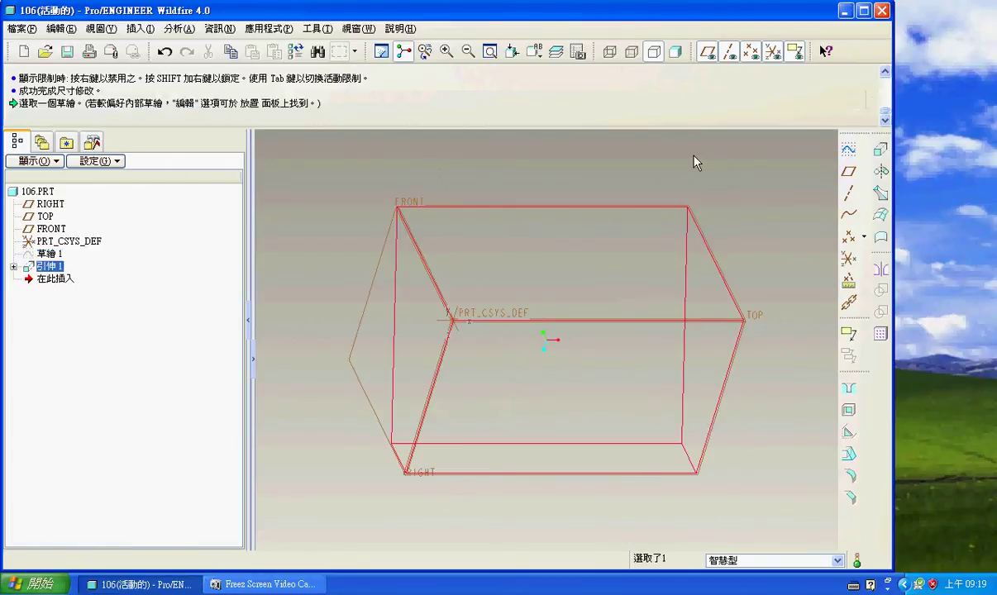
Step: Start a new sketch on the FRONT plane, with hidden lines removed and the datum plane display turned off
{"action": "left_click", "coordinate": [849, 149]}
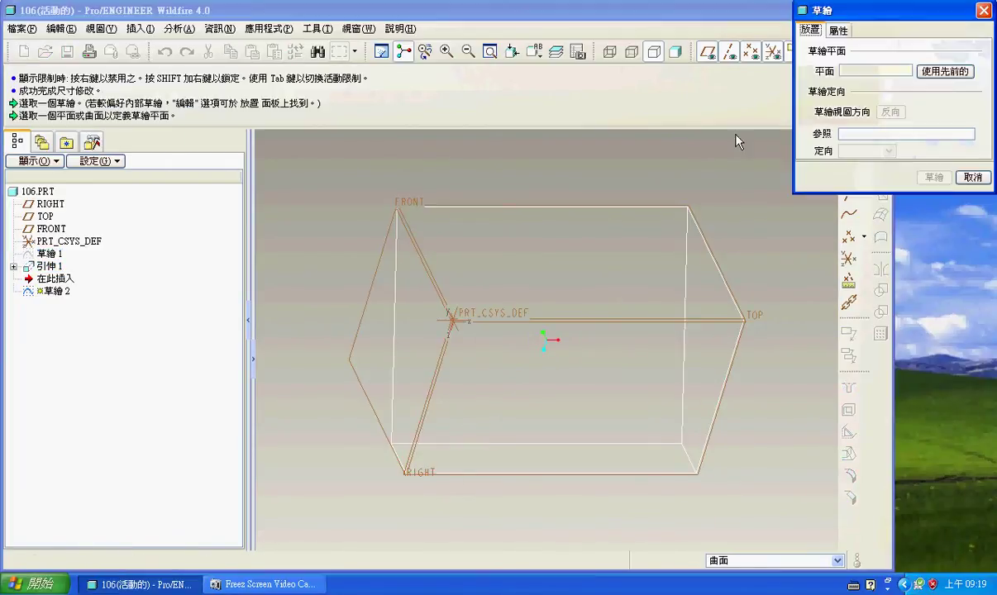
{"action": "left_click", "coordinate": [408, 206]}
{"action": "left_click", "coordinate": [933, 178]}
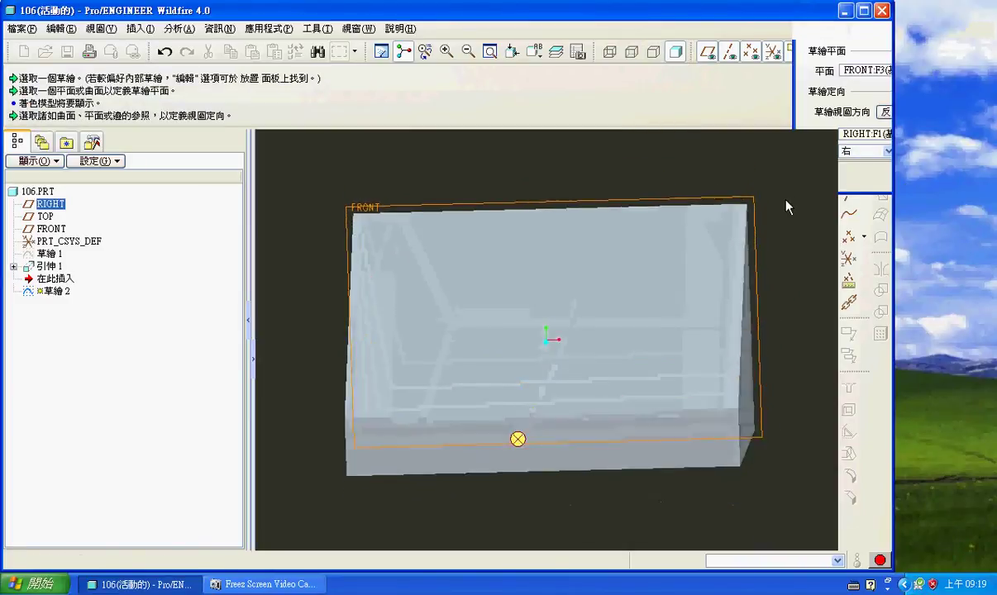
{"action": "left_click", "coordinate": [630, 55]}
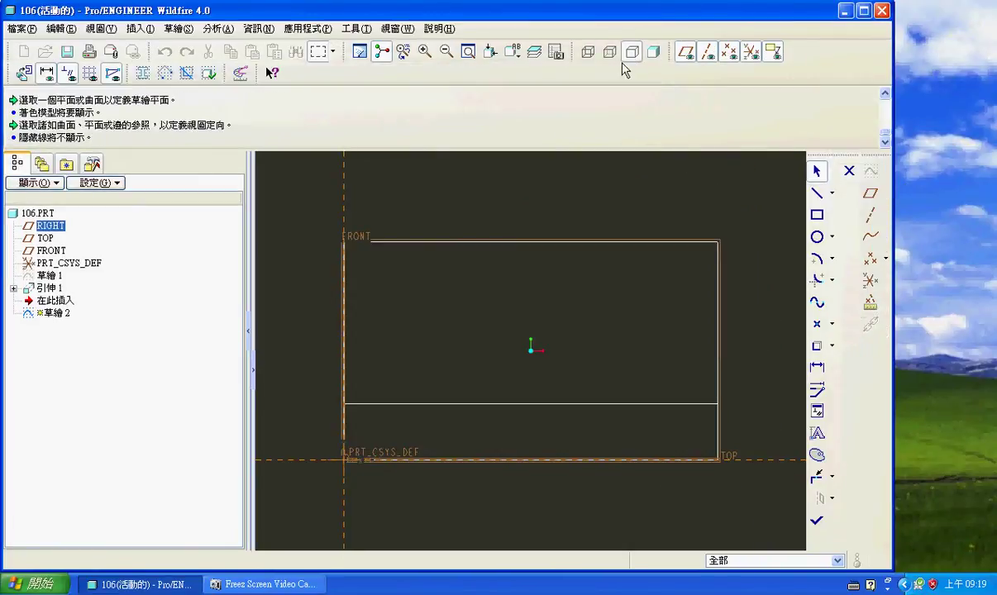
{"action": "left_click", "coordinate": [684, 52]}
Step: Add the solid's inner horizontal edge above the TOP plane as a sketch reference
{"action": "left_click", "coordinate": [180, 30]}
{"action": "left_click", "coordinate": [230, 80]}
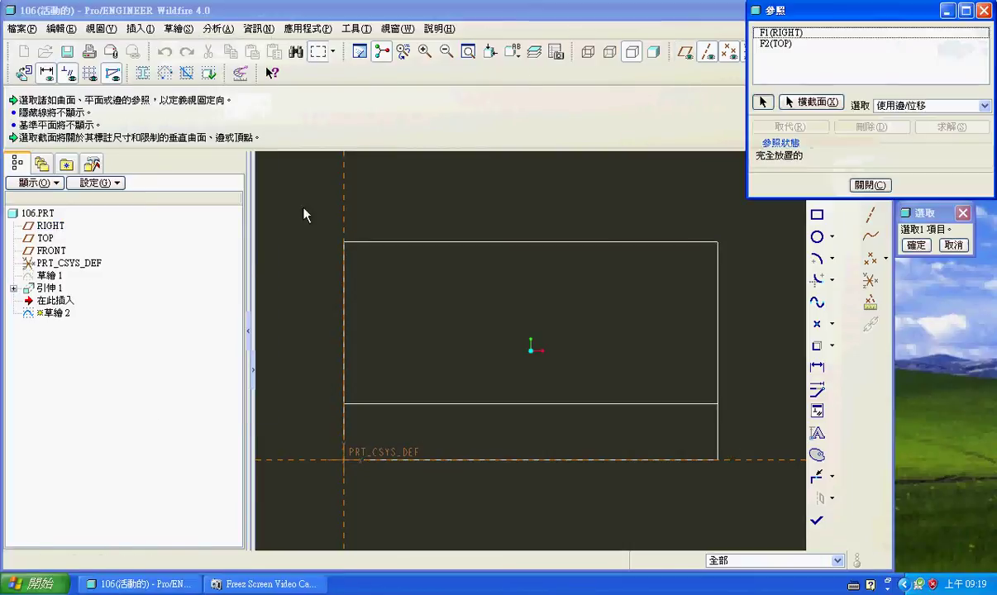
{"action": "left_click", "coordinate": [540, 404]}
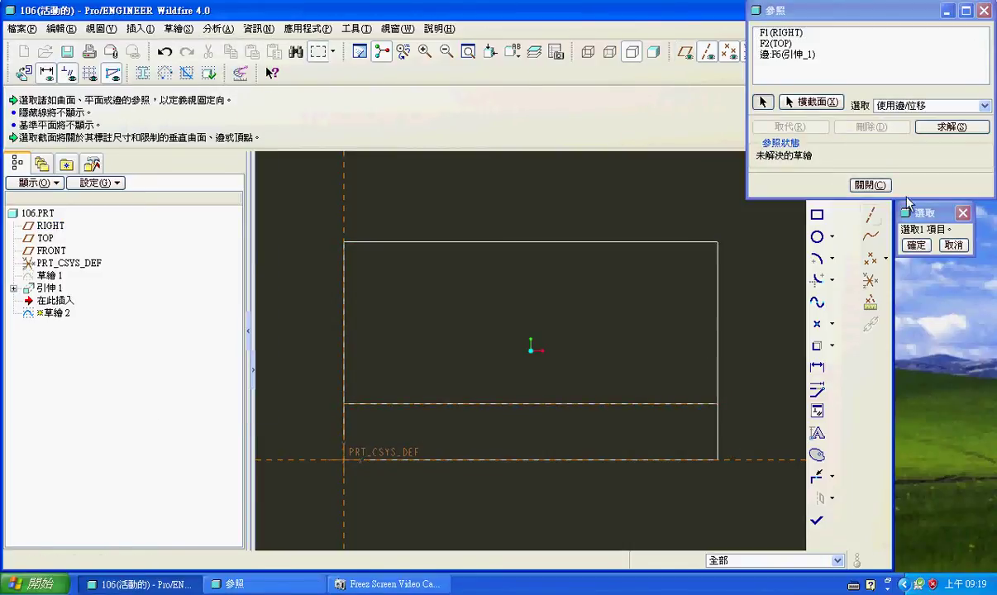
{"action": "left_click", "coordinate": [868, 185]}
Step: Draw a line chain from the new reference's end at RIGHT: about 29 up, about 29 across, down to the reference, and one peak back down
{"action": "left_click", "coordinate": [816, 193]}
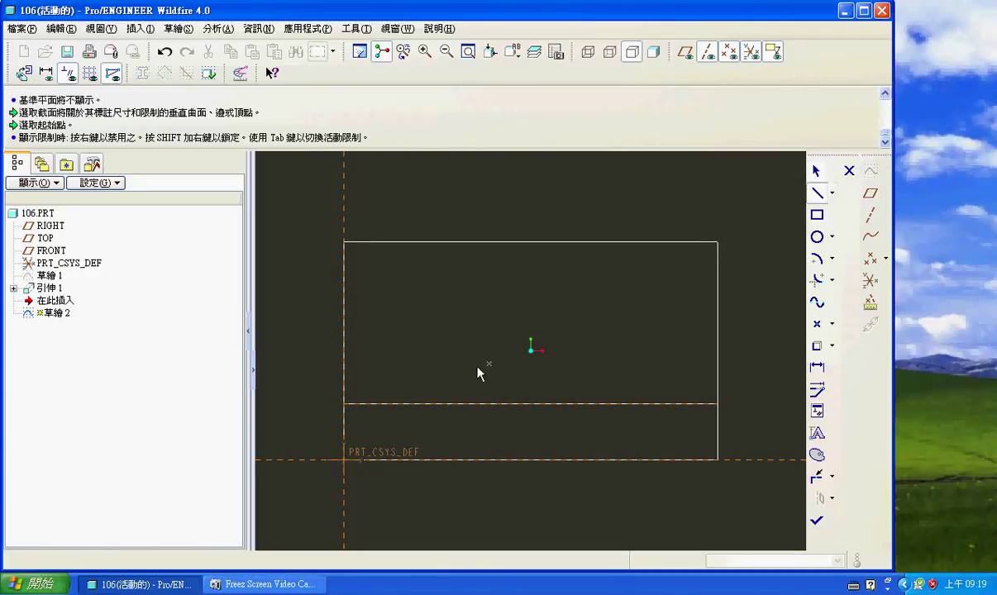
{"action": "left_click", "coordinate": [344, 403]}
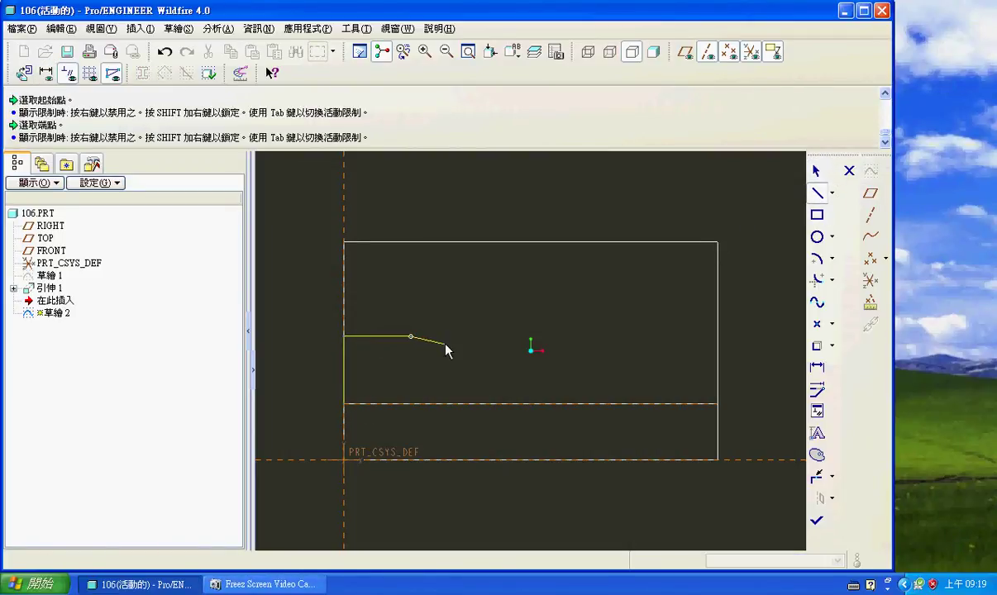
{"action": "left_click", "coordinate": [469, 403]}
{"action": "left_click", "coordinate": [585, 341]}
{"action": "left_click", "coordinate": [640, 405]}
{"action": "middle_click", "coordinate": [649, 434]}
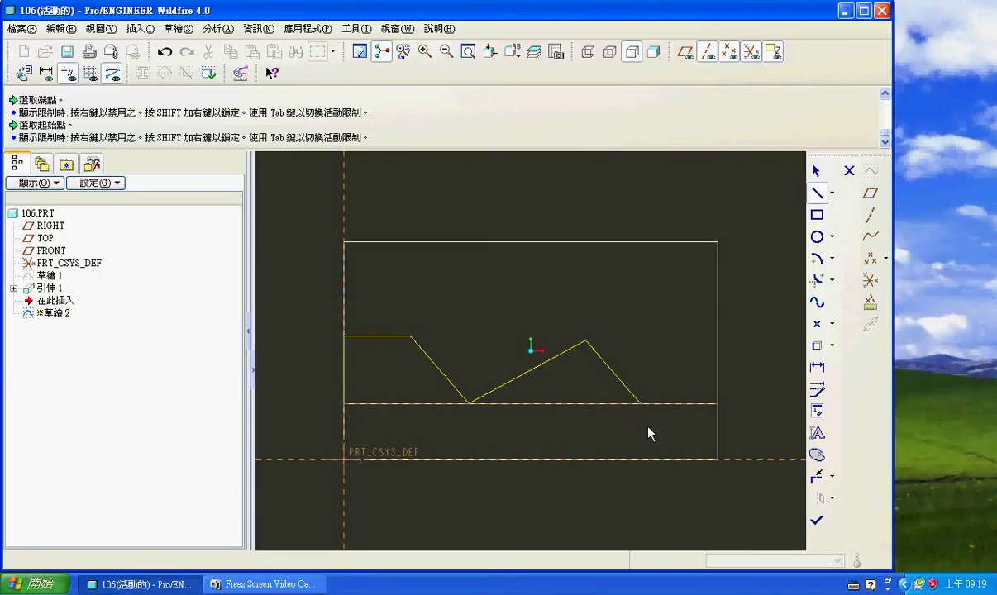
{"action": "middle_click", "coordinate": [689, 436]}
Step: Delete the automatic constraint on the last sloped line and the equal-length constraint between the first vertical and horizontal lines
{"action": "left_click", "coordinate": [620, 372]}
{"action": "key", "text": "Delete"}
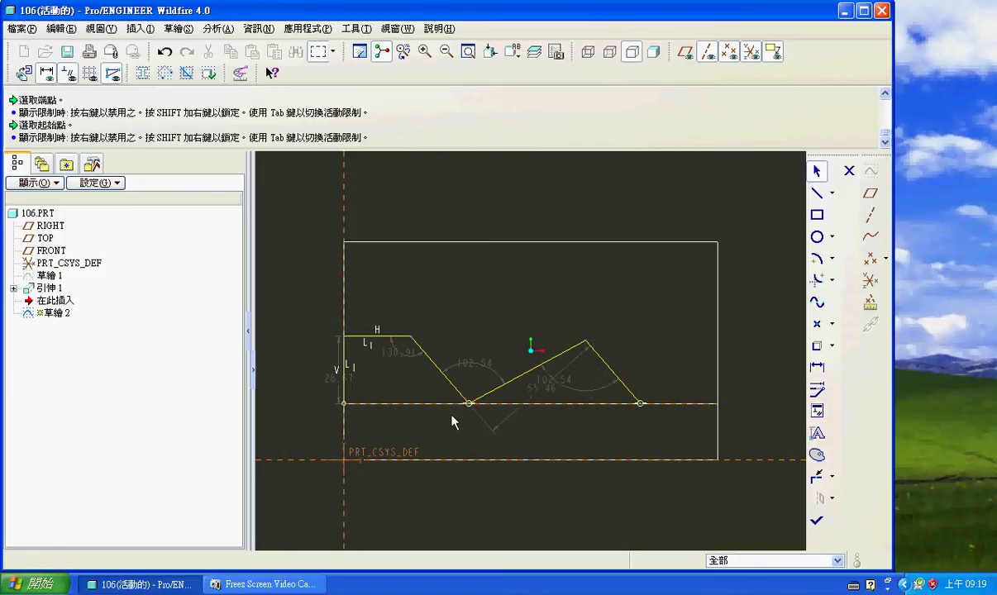
{"action": "left_click", "coordinate": [370, 351]}
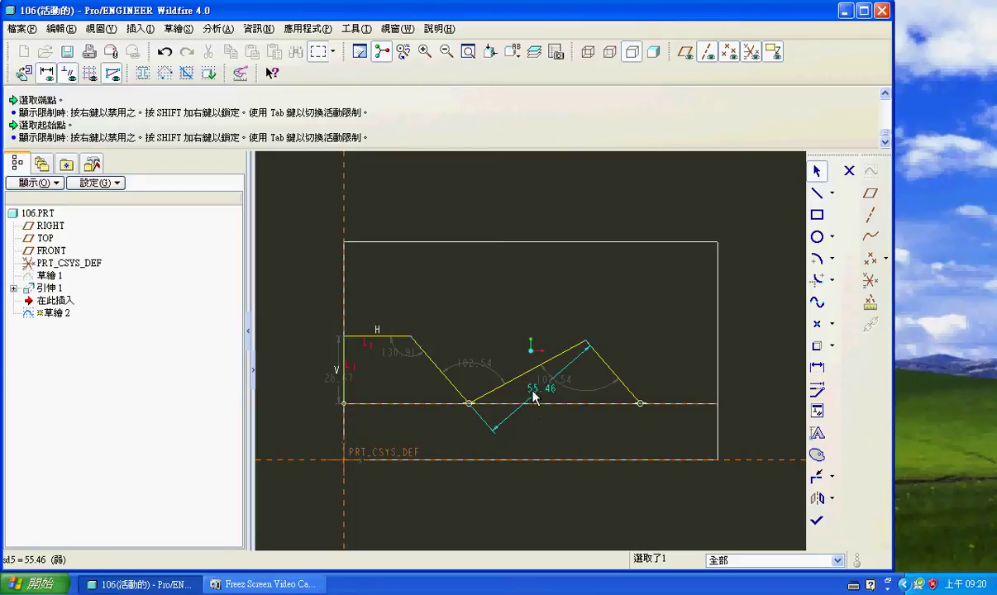
{"action": "key", "text": "Delete"}
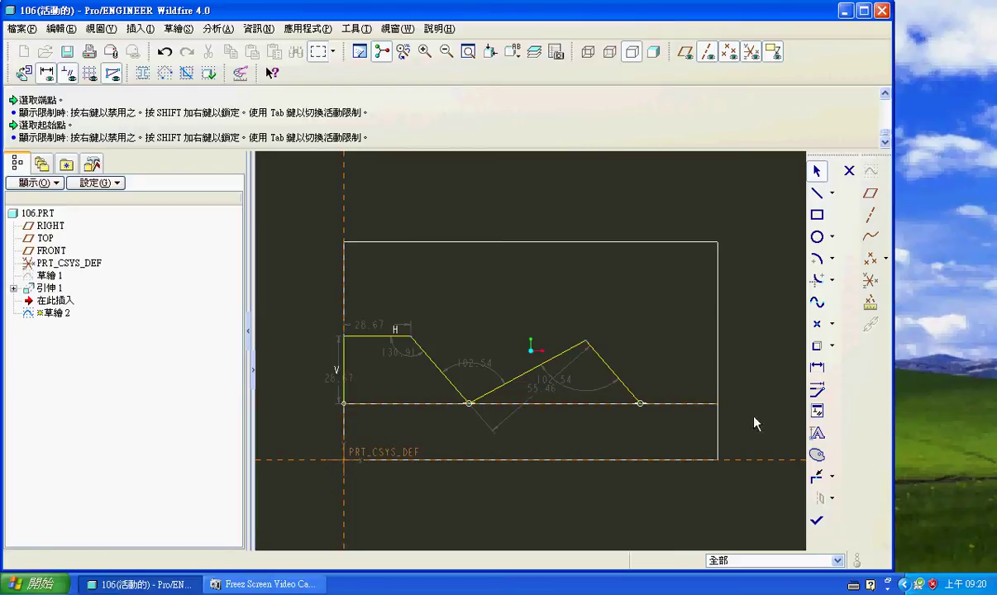
Step: Dimension the short horizontal line's height above the TOP reference and its length
{"action": "left_click", "coordinate": [816, 366]}
{"action": "left_click", "coordinate": [383, 338]}
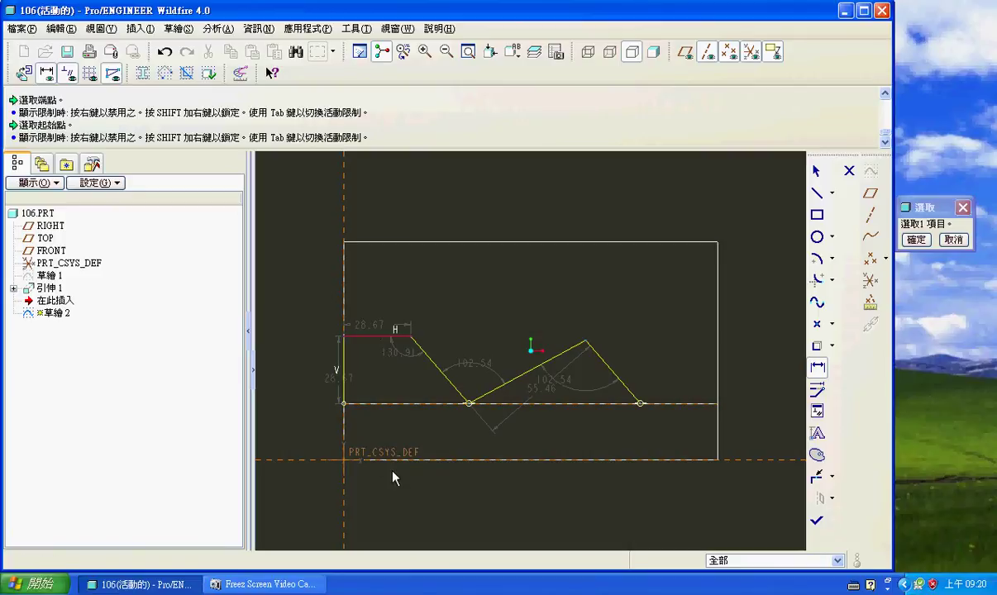
{"action": "middle_click", "coordinate": [301, 422]}
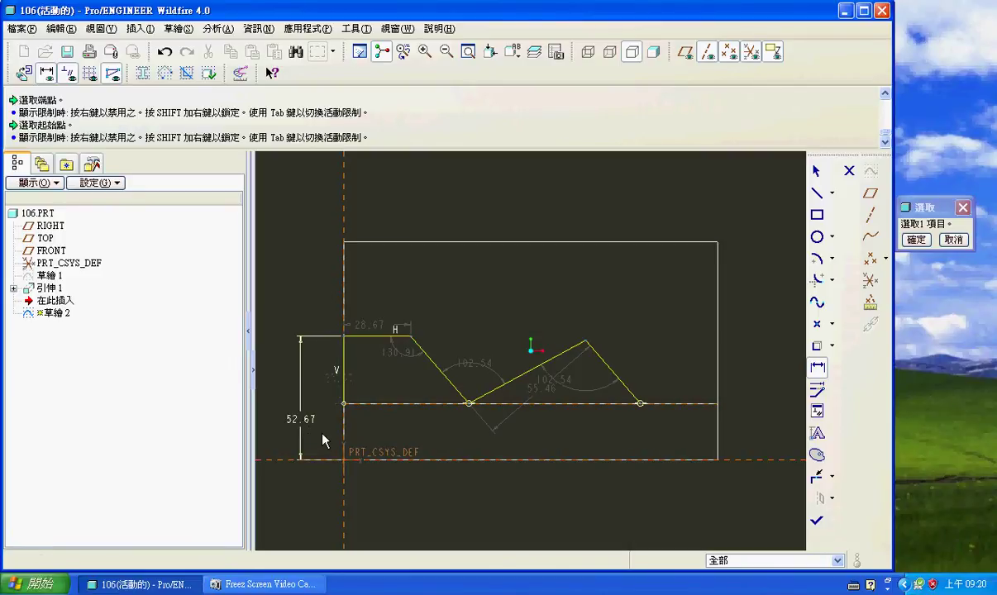
{"action": "left_click", "coordinate": [379, 335]}
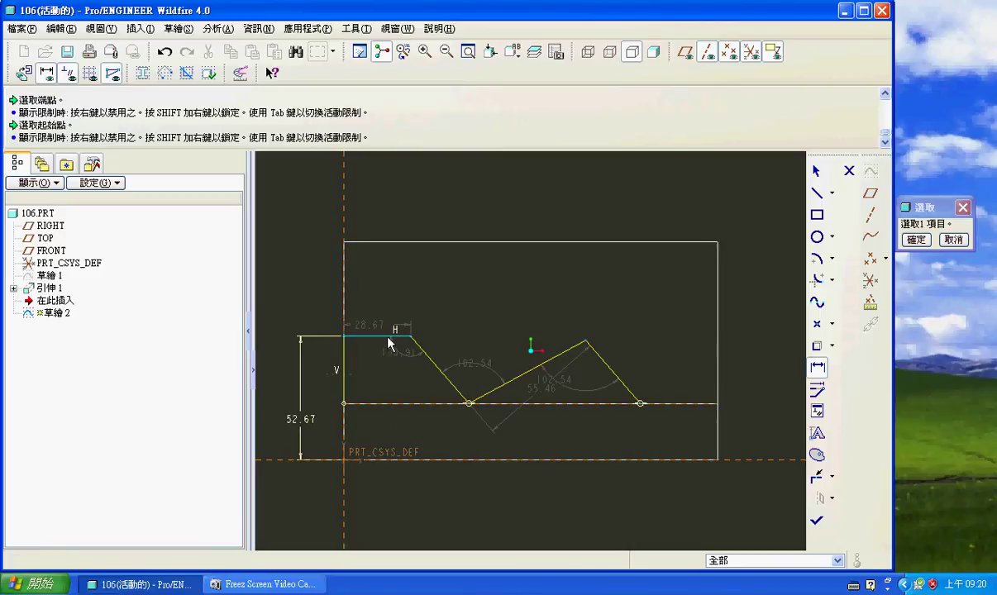
{"action": "middle_click", "coordinate": [382, 495]}
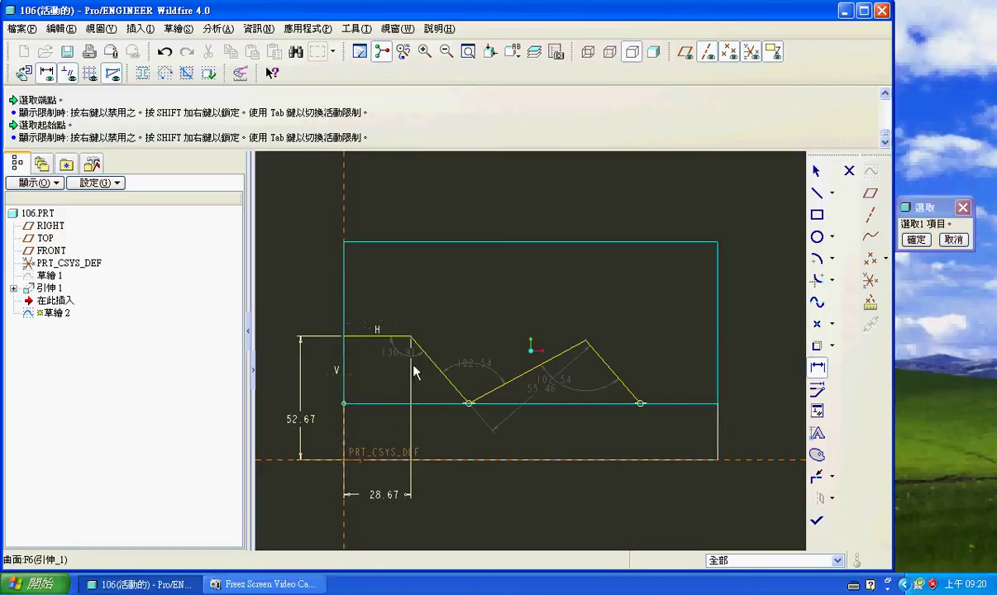
Step: Dimension the horizontal spans of the first two sloped lines and the distance from the chain's last endpoint to the solid's far edge
{"action": "left_click", "coordinate": [412, 343]}
{"action": "left_click", "coordinate": [472, 401]}
{"action": "middle_click", "coordinate": [438, 496]}
{"action": "left_click", "coordinate": [586, 342]}
{"action": "middle_click", "coordinate": [529, 494]}
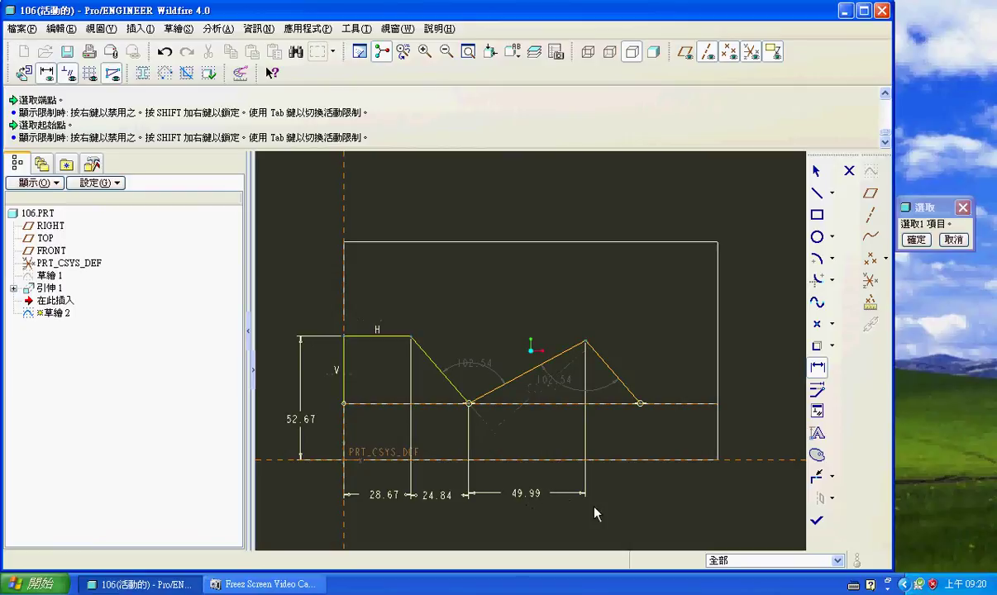
{"action": "left_click", "coordinate": [639, 404]}
{"action": "left_click", "coordinate": [718, 438]}
{"action": "middle_click", "coordinate": [675, 498]}
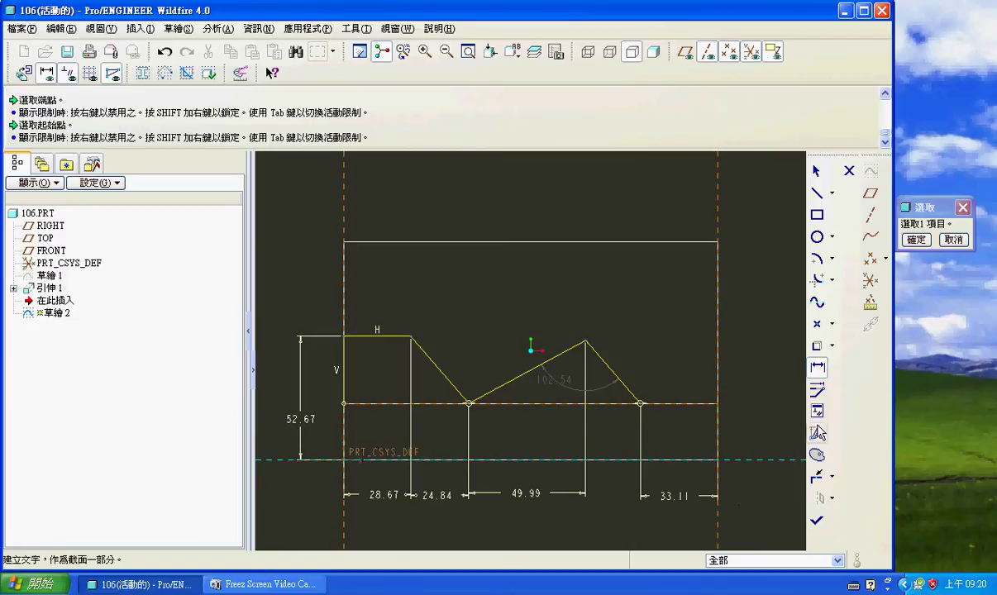
Step: Constrain the outer end of the short horizontal line and the zigzag's second peak to align horizontally
{"action": "left_click", "coordinate": [817, 412]}
{"action": "left_click", "coordinate": [945, 38]}
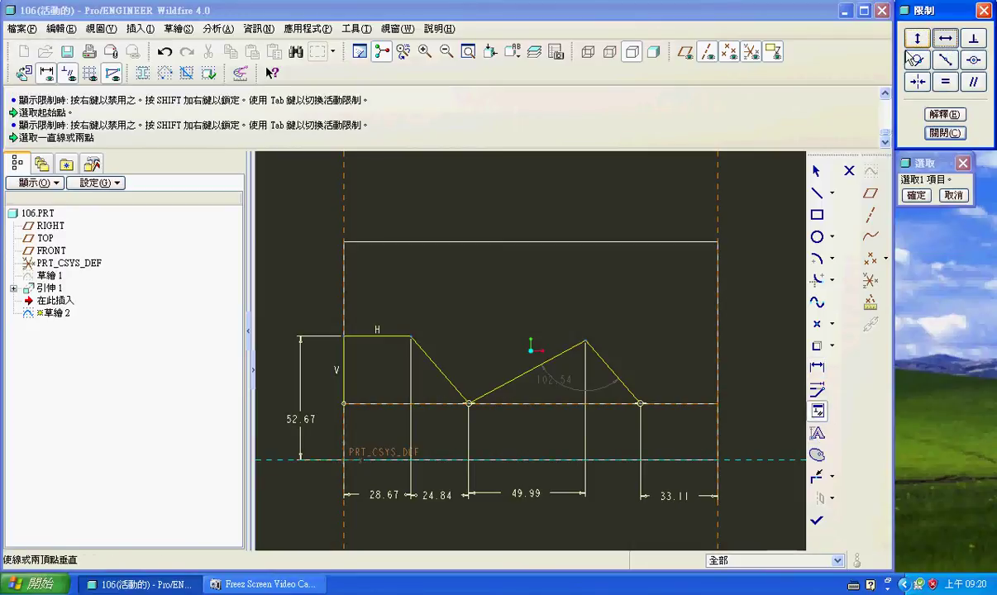
{"action": "left_click", "coordinate": [414, 339]}
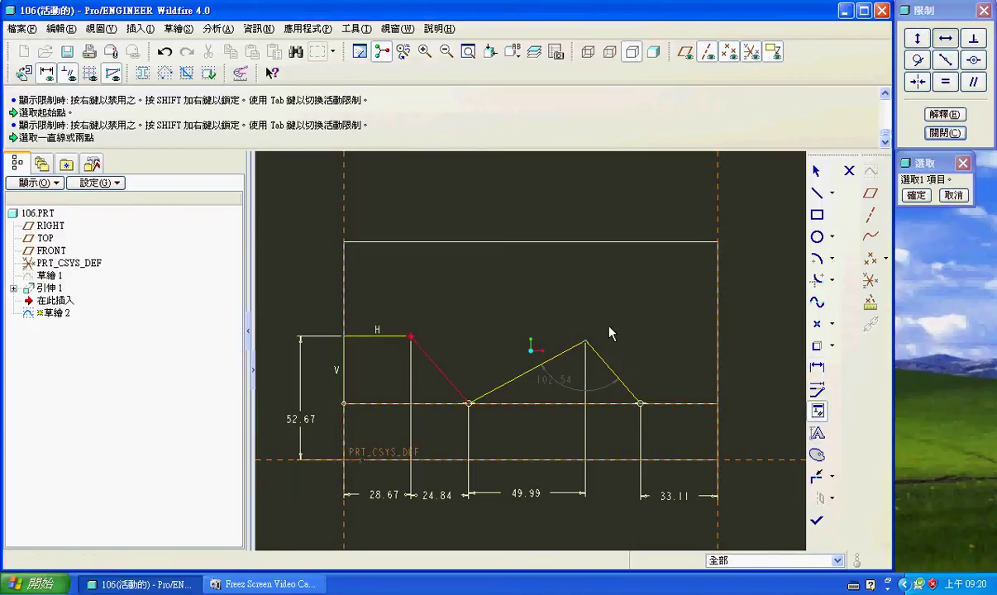
{"action": "left_click", "coordinate": [588, 339]}
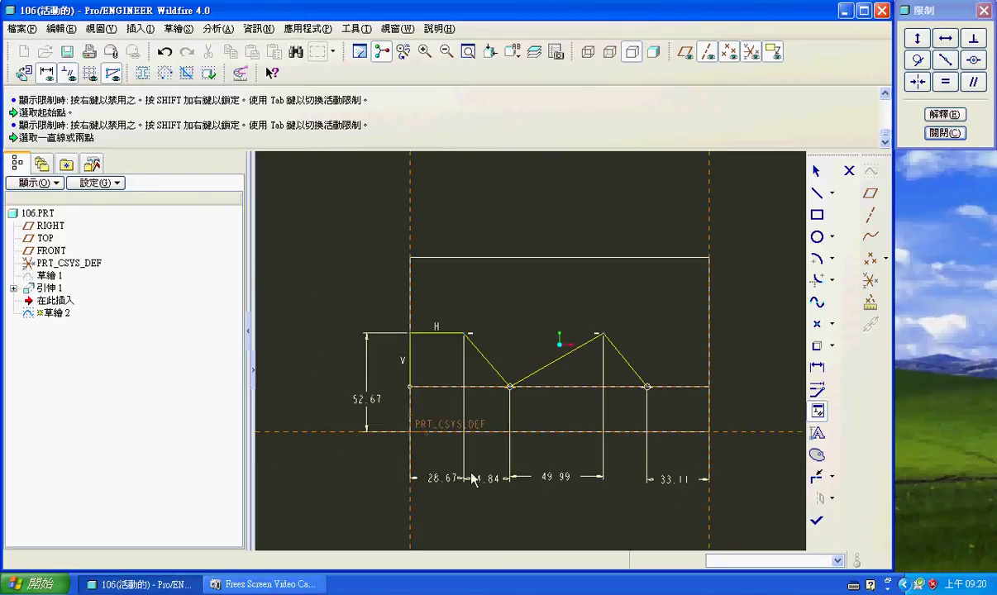
Step: Modify all sketch dimensions together without immediate regeneration, setting the height above TOP to 63 and the short horizontal line's length to 28
{"action": "left_click", "coordinate": [817, 172]}
{"action": "mouse_move", "coordinate": [304, 285]}
{"action": "left_mouse_down"}
{"action": "mouse_move", "coordinate": [551, 486]}
{"action": "mouse_move", "coordinate": [703, 486]}
{"action": "left_mouse_up"}
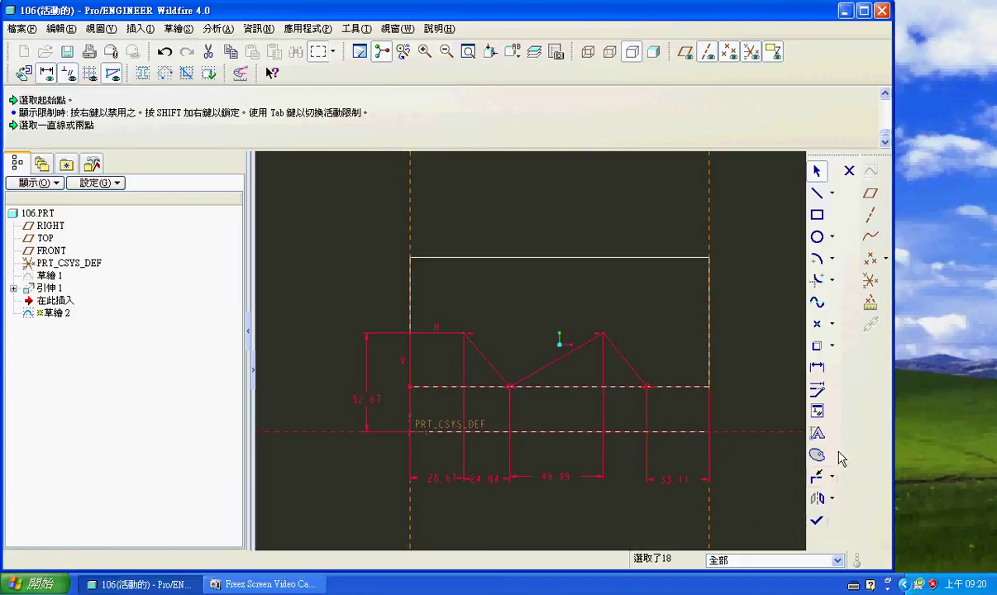
{"action": "left_click", "coordinate": [817, 390]}
{"action": "left_click", "coordinate": [259, 155]}
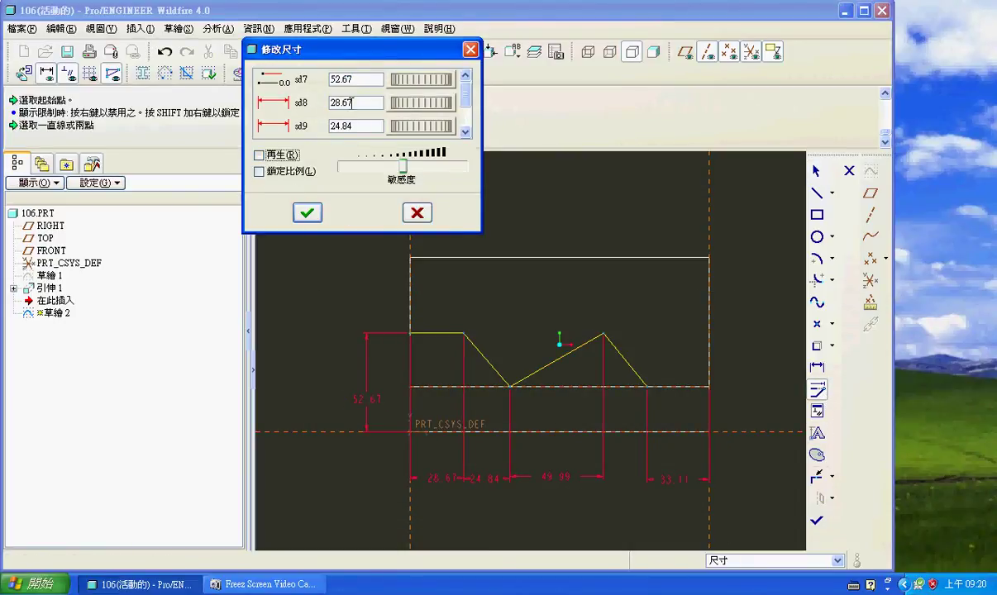
{"action": "left_click", "coordinate": [364, 76]}
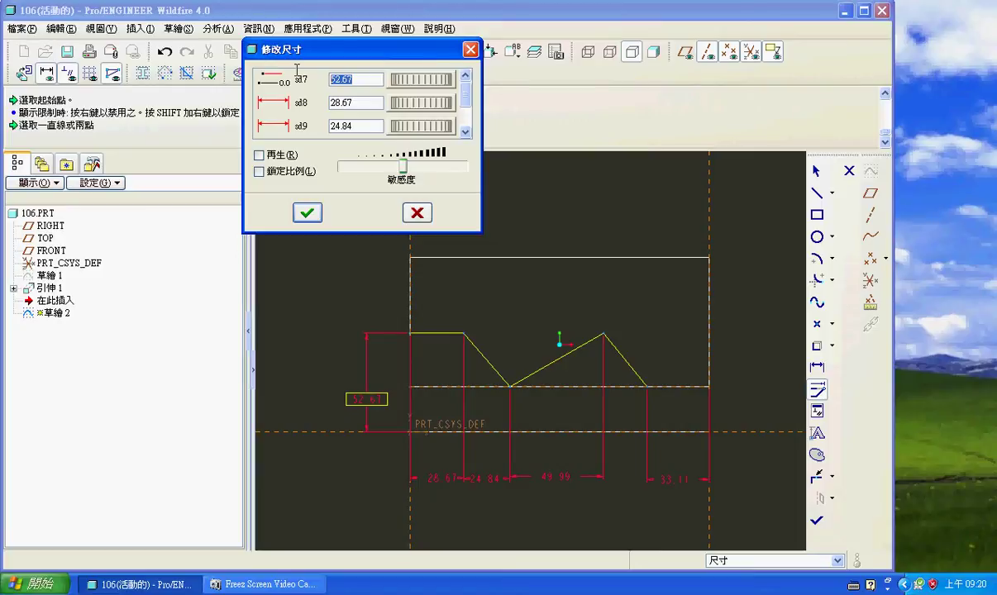
{"action": "key", "text": "Tab"}
{"action": "type", "text": "2"}
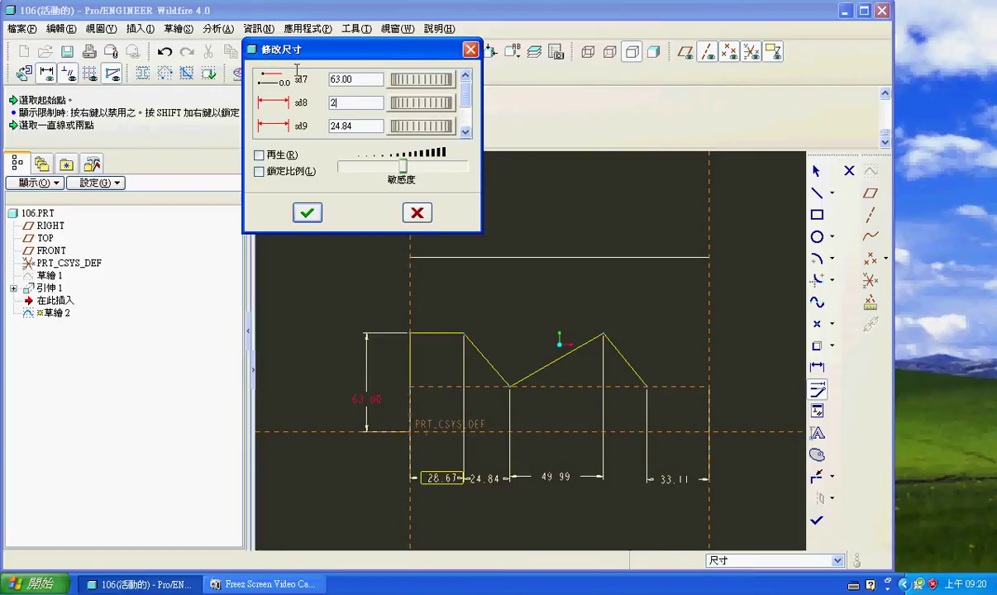
{"action": "type", "text": "8"}
{"action": "key", "text": "Tab"}
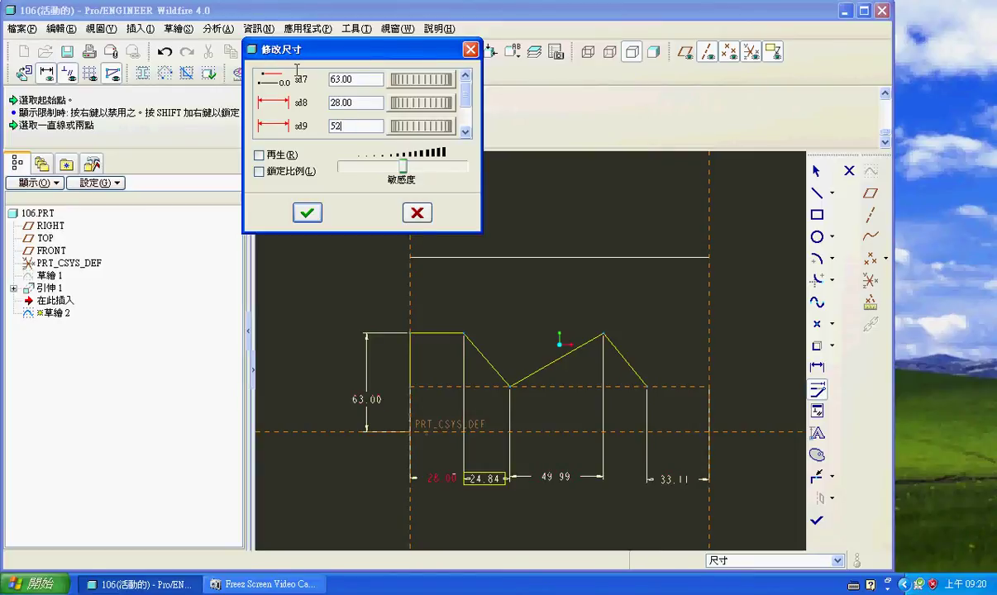
Step: Set the sloped-line spans to 52 and 26 and the distance to the far edge to 28, apply, and finish the sketch
{"action": "type", "text": "52"}
{"action": "key", "text": "Tab"}
{"action": "type", "text": "26"}
{"action": "key", "text": "Tab"}
{"action": "type", "text": "2"}
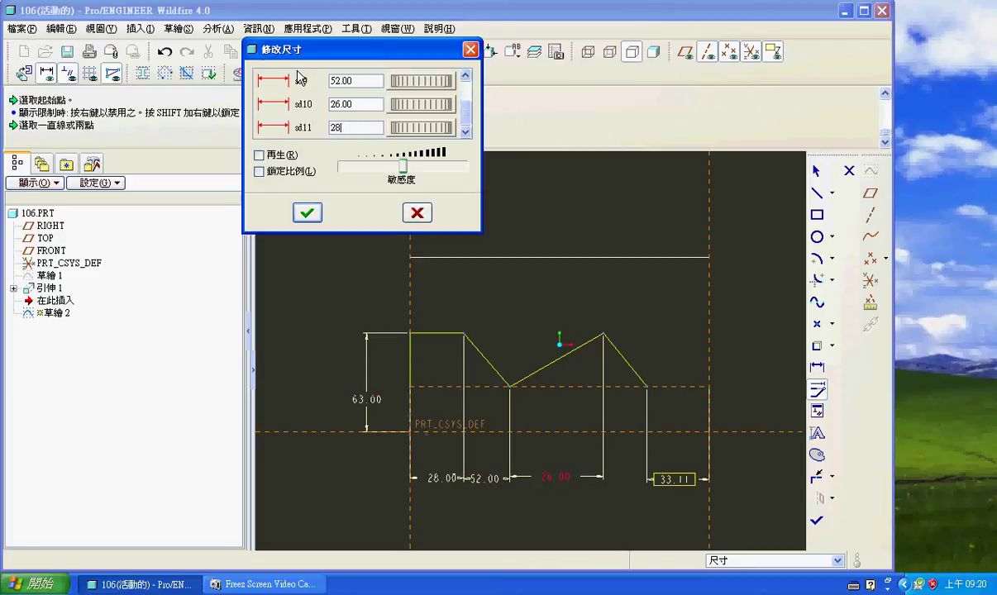
{"action": "key", "text": "Tab"}
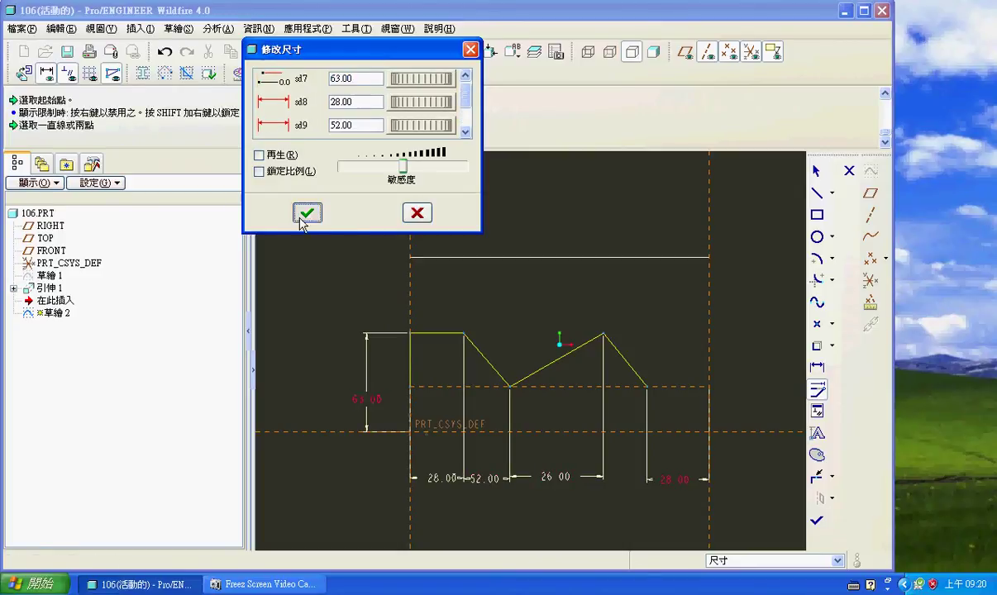
{"action": "left_click", "coordinate": [307, 214]}
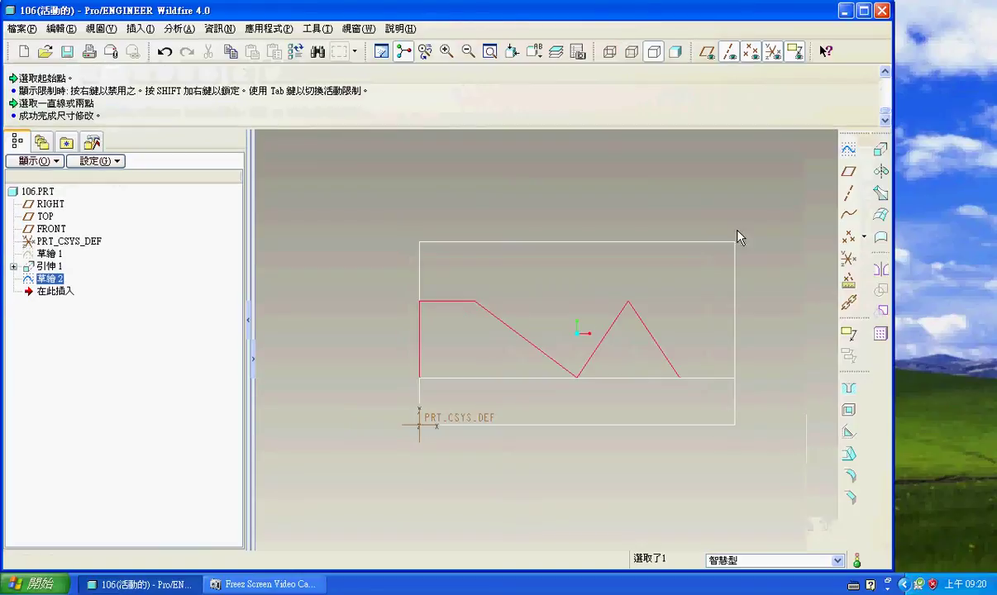
{"action": "left_click", "coordinate": [815, 520]}
Step: Extrude the zigzag sketch as a solid up to the block's low vertical face opposite the FRONT plane
{"action": "left_click", "coordinate": [534, 51]}
{"action": "left_click", "coordinate": [554, 69]}
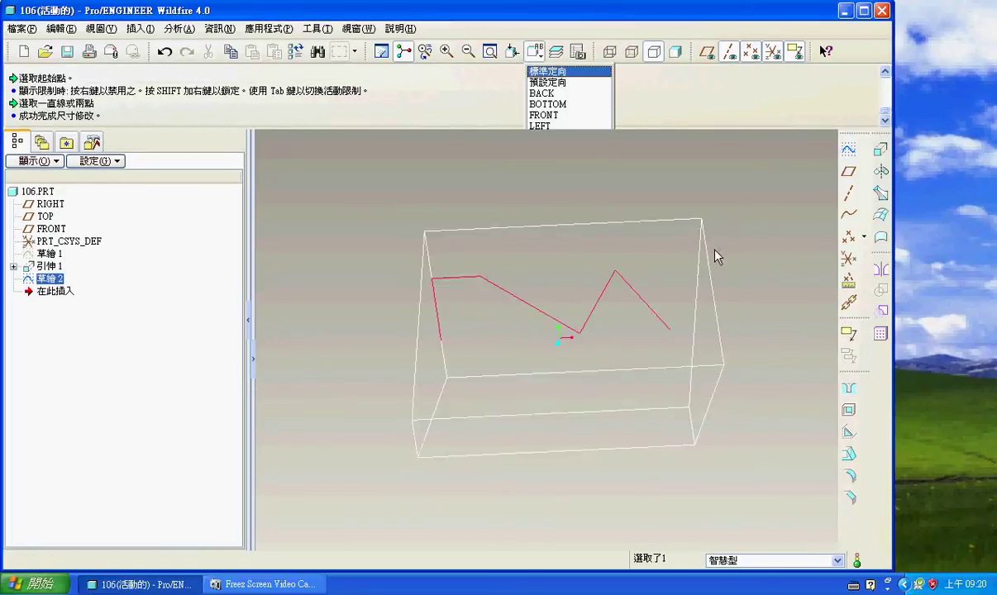
{"action": "left_click", "coordinate": [879, 156]}
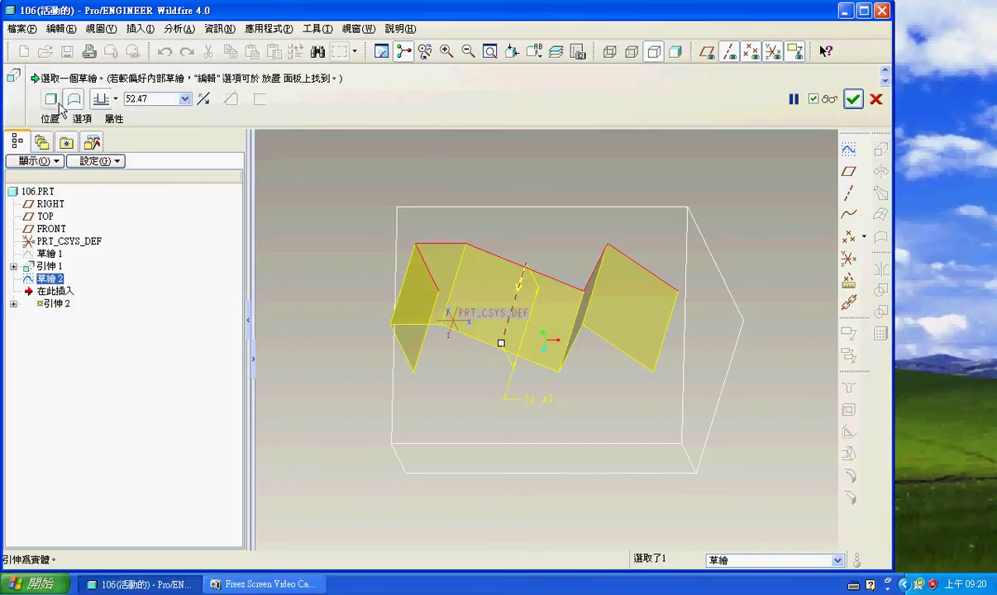
{"action": "left_click", "coordinate": [114, 98]}
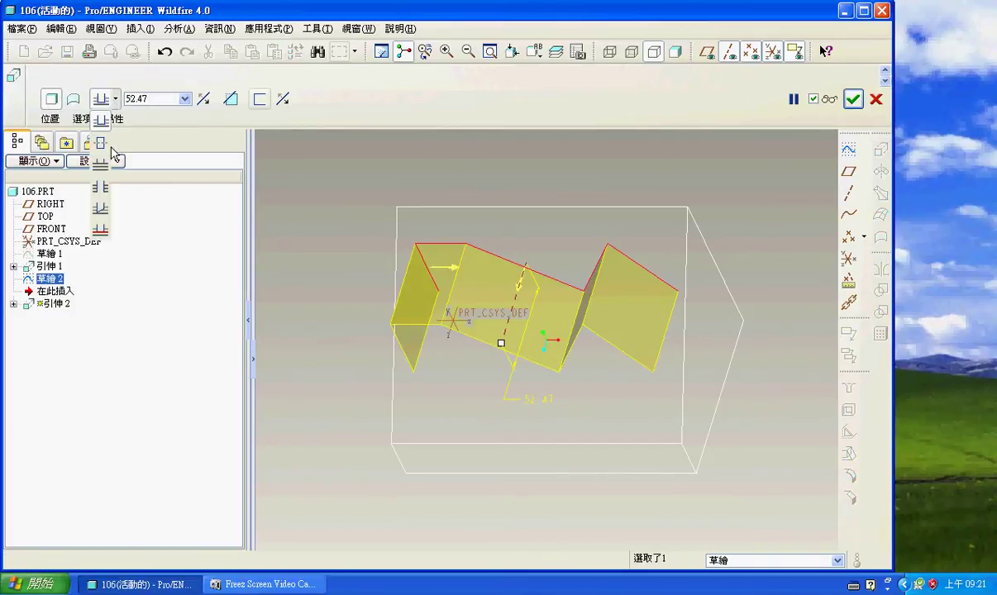
{"action": "left_click", "coordinate": [108, 240]}
{"action": "left_click", "coordinate": [439, 460]}
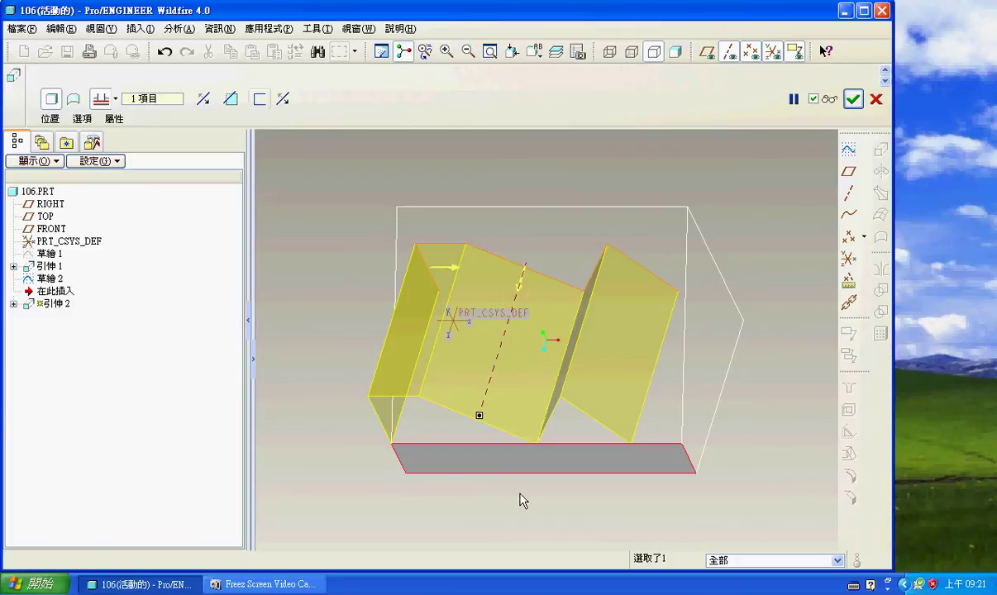
{"action": "left_click", "coordinate": [852, 99]}
Step: Shade the model, show the datum planes, and start a sketch on FRONT with RIGHT as the right-facing reference
{"action": "left_click", "coordinate": [675, 52]}
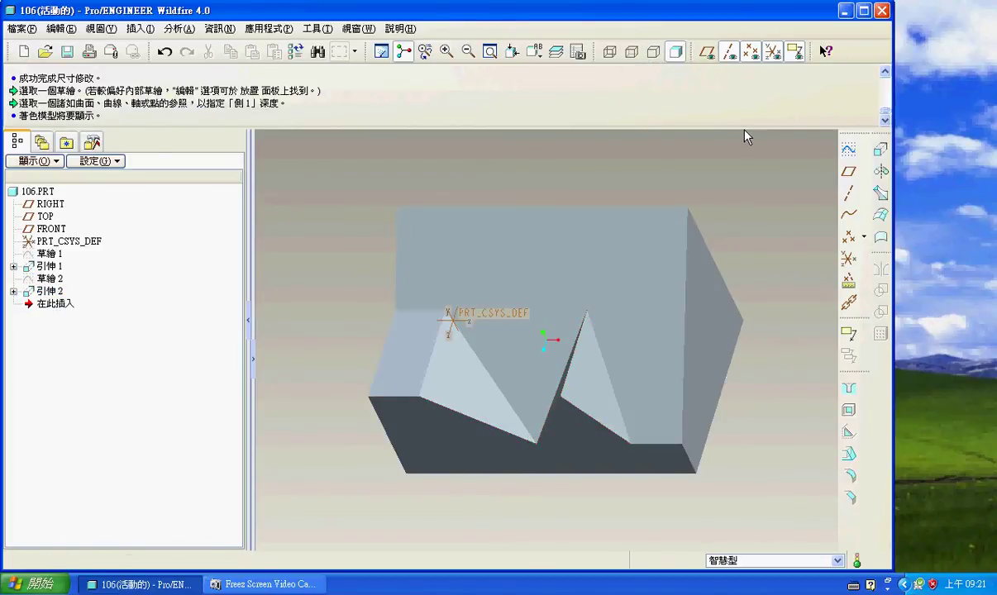
{"action": "left_click", "coordinate": [706, 51]}
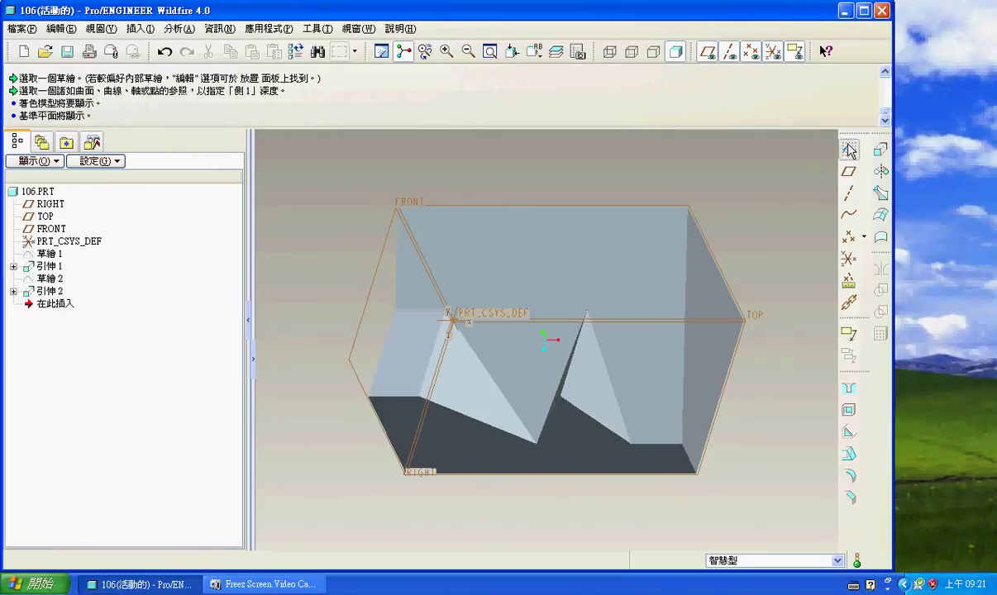
{"action": "left_click", "coordinate": [848, 333]}
{"action": "left_click", "coordinate": [410, 204]}
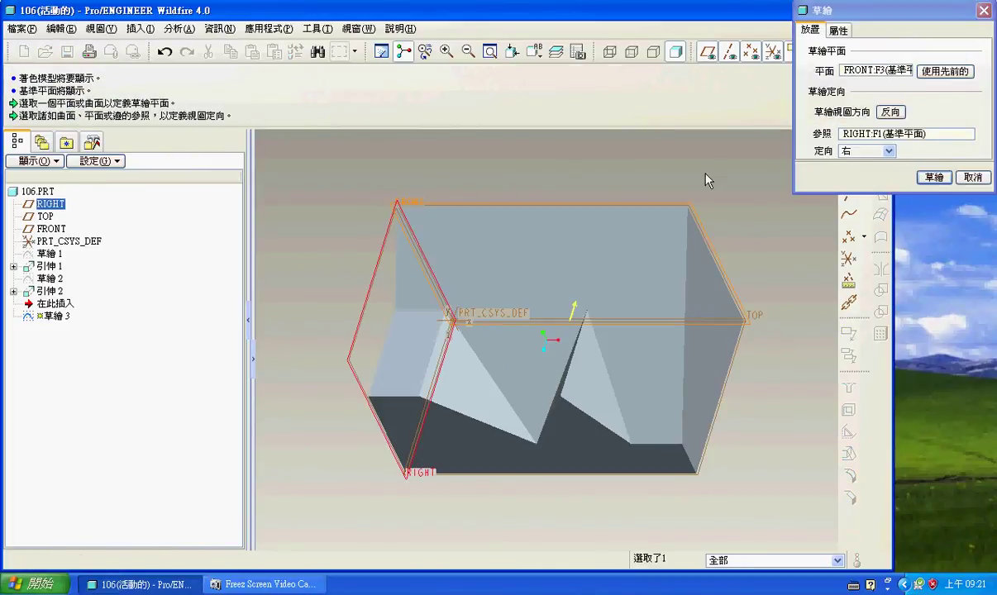
{"action": "left_click", "coordinate": [933, 177]}
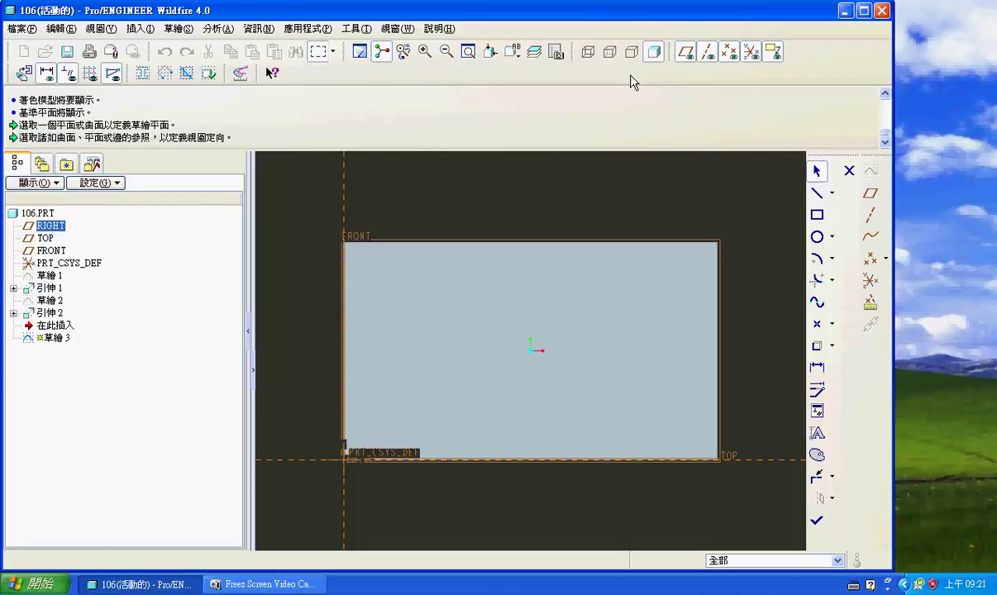
Step: Switch to hidden-line-free display and add the zigzag extrusion's flat top and the block side opposite RIGHT as sketch references
{"action": "left_click", "coordinate": [633, 53]}
{"action": "left_click", "coordinate": [178, 28]}
{"action": "left_click", "coordinate": [219, 80]}
{"action": "left_click", "coordinate": [372, 312]}
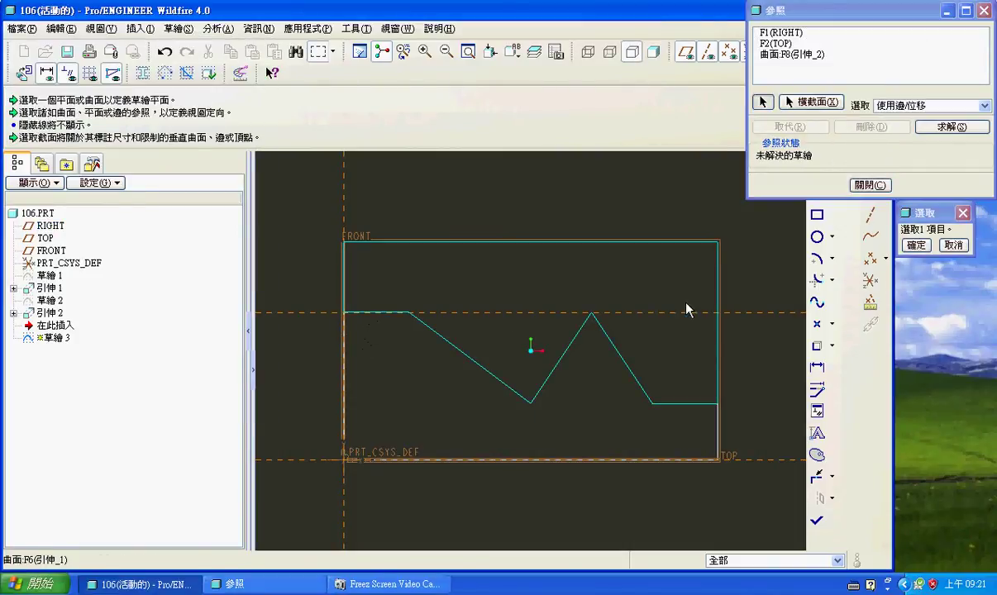
{"action": "left_click", "coordinate": [717, 340]}
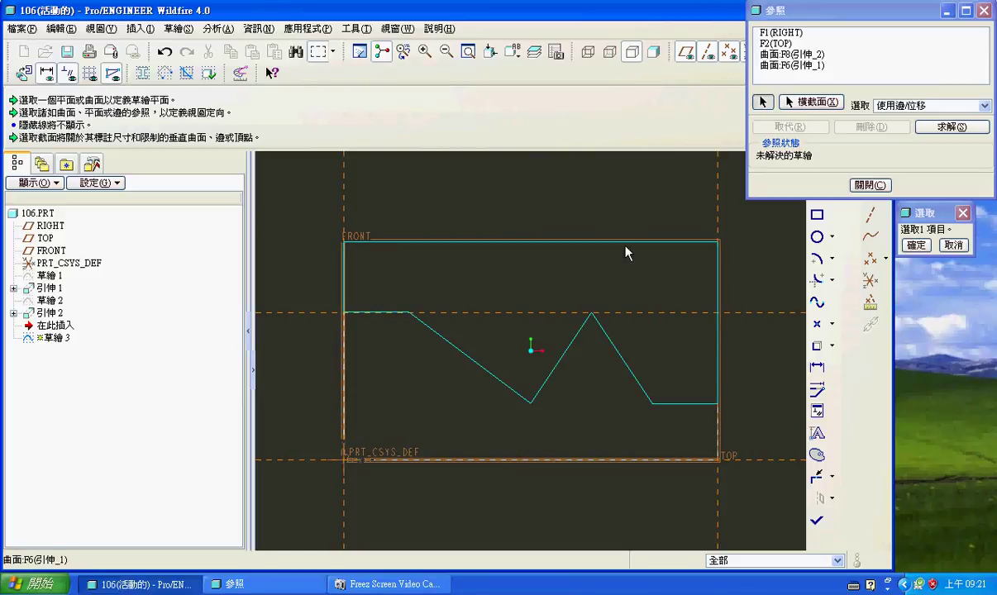
{"action": "left_click", "coordinate": [871, 185]}
Step: Draw a line chain from the ledge reference at RIGHT up to the top corner, down to the ledge reference, and up to the opposite corner
{"action": "left_click", "coordinate": [818, 196]}
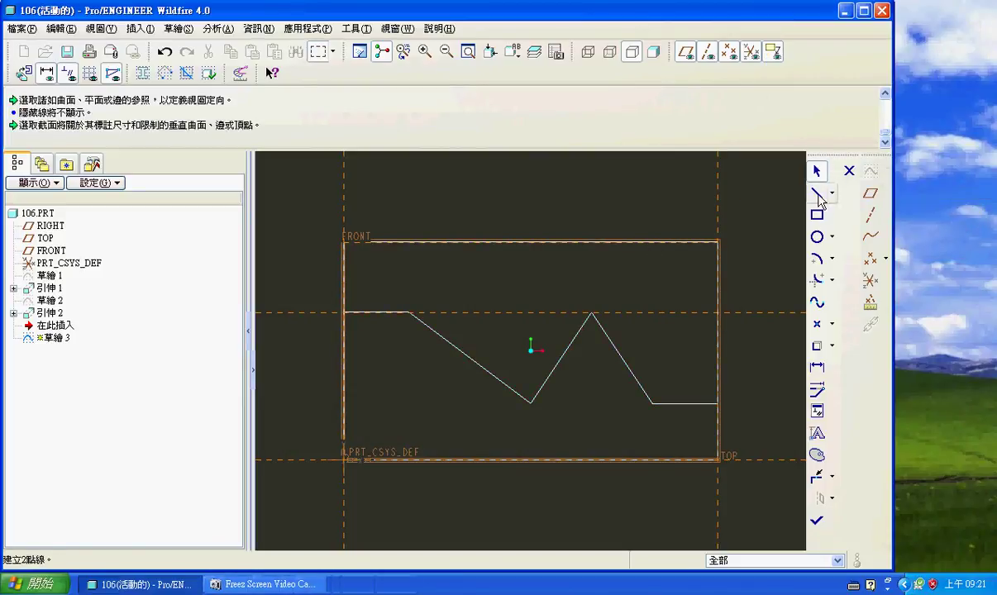
{"action": "left_click", "coordinate": [344, 316]}
{"action": "left_click", "coordinate": [344, 242]}
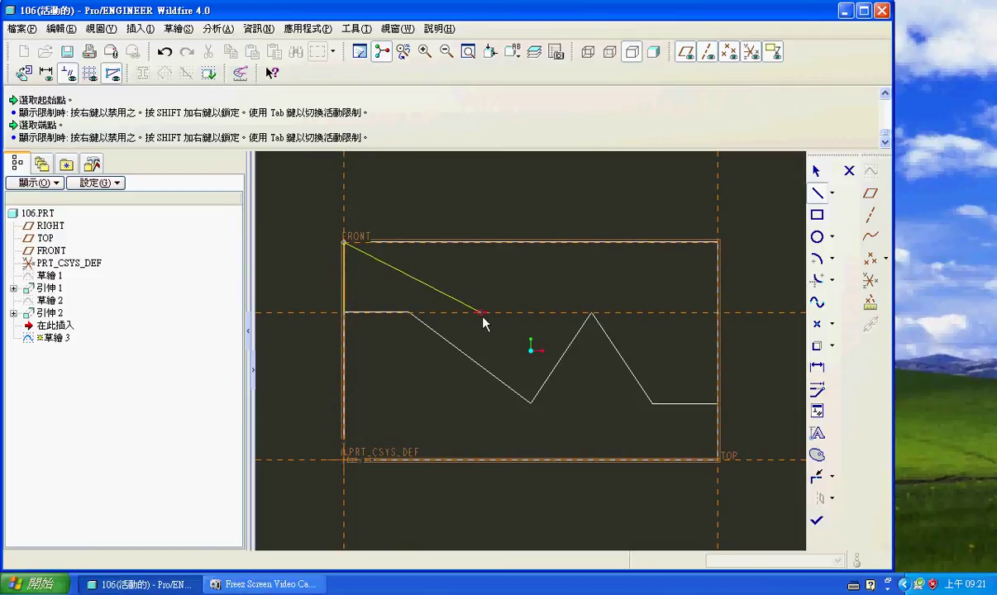
{"action": "left_click", "coordinate": [498, 313]}
{"action": "left_click", "coordinate": [717, 243]}
{"action": "middle_click", "coordinate": [746, 290]}
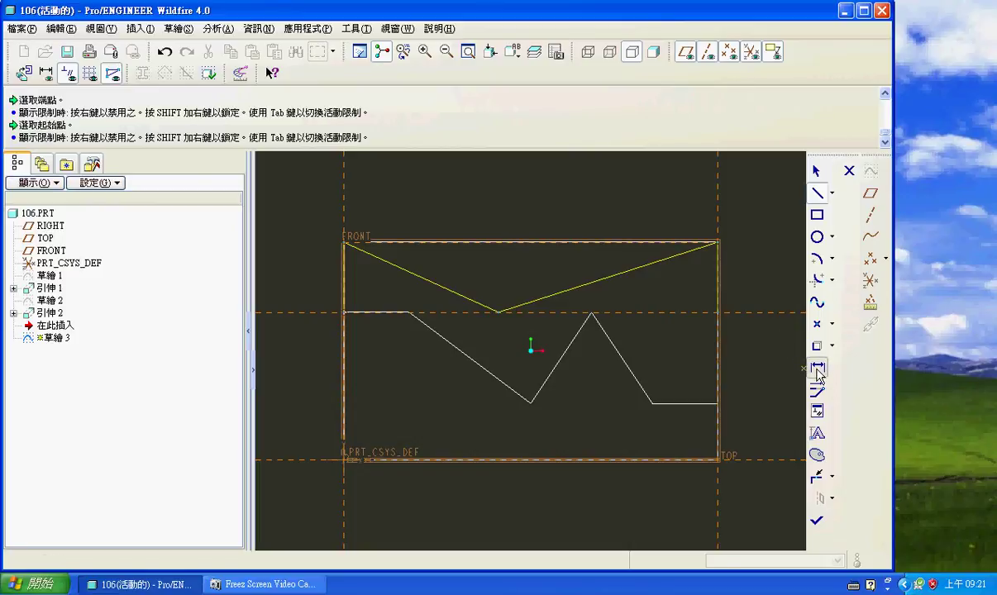
Step: Dimension the V's lowest point at 80 from the vertical line at RIGHT and finish the sketch
{"action": "left_click", "coordinate": [816, 367]}
{"action": "left_click", "coordinate": [345, 295]}
{"action": "left_click", "coordinate": [498, 312]}
{"action": "middle_click", "coordinate": [433, 210]}
{"action": "type", "text": "80"}
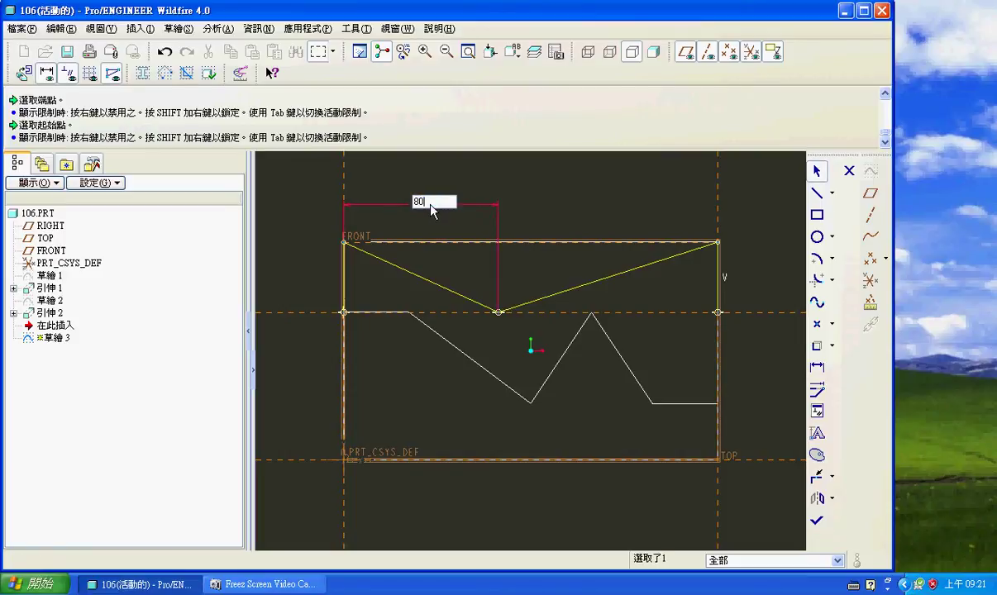
{"action": "key", "text": "Return"}
{"action": "left_click", "coordinate": [816, 520]}
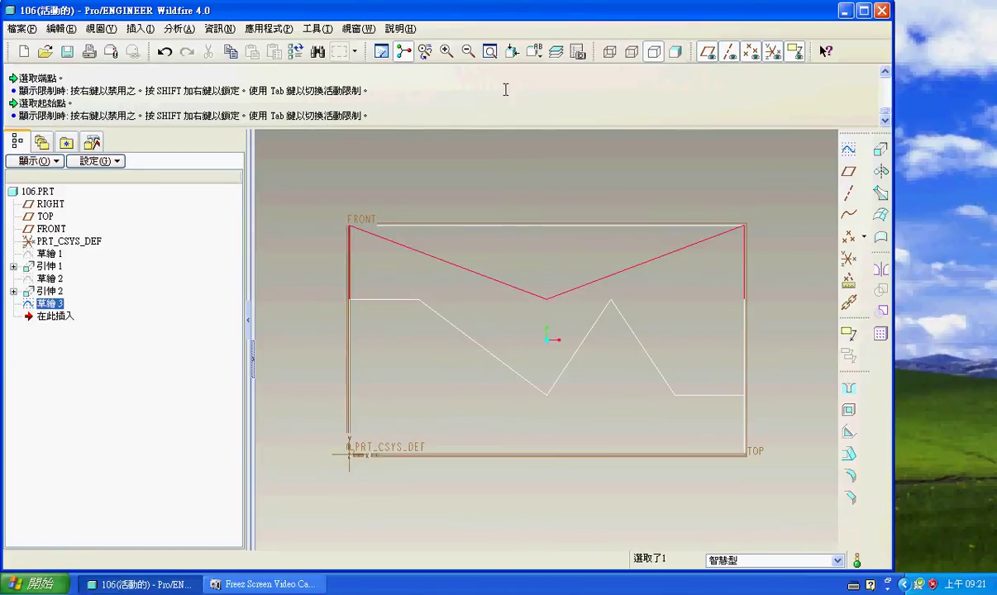
Step: Extrude the V-notched sketch as a solid up to the vertex where the zigzag's second ridge meets the sloped face
{"action": "left_click", "coordinate": [535, 51]}
{"action": "left_click", "coordinate": [560, 73]}
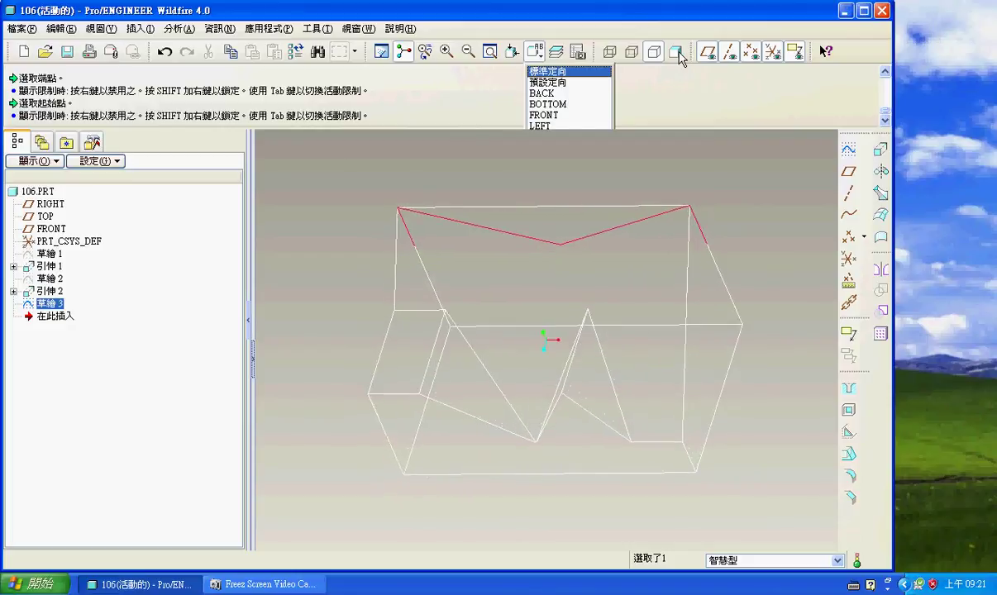
{"action": "left_click", "coordinate": [675, 51]}
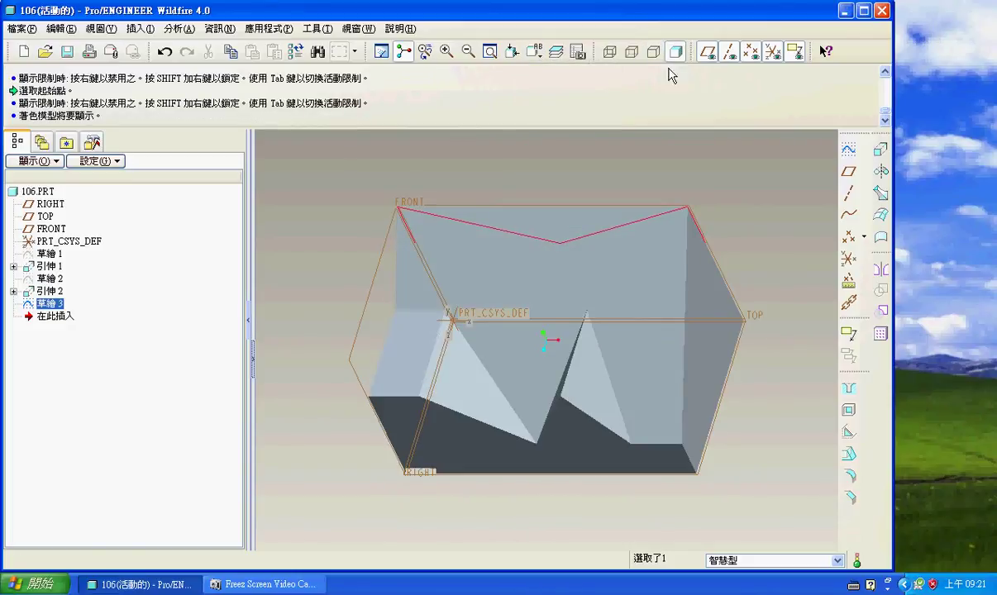
{"action": "left_click", "coordinate": [880, 148]}
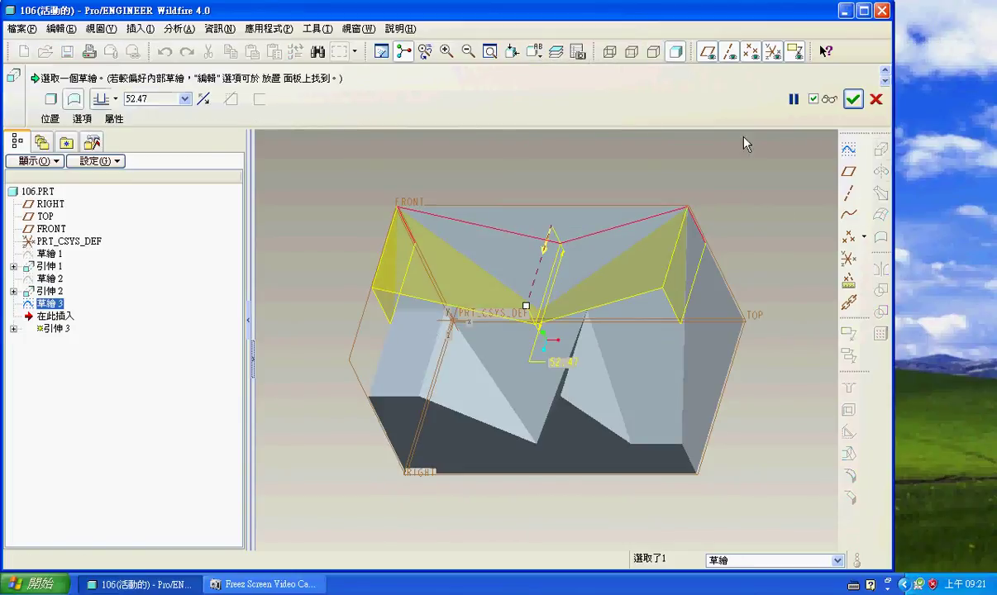
{"action": "left_click", "coordinate": [115, 98]}
{"action": "left_click", "coordinate": [99, 232]}
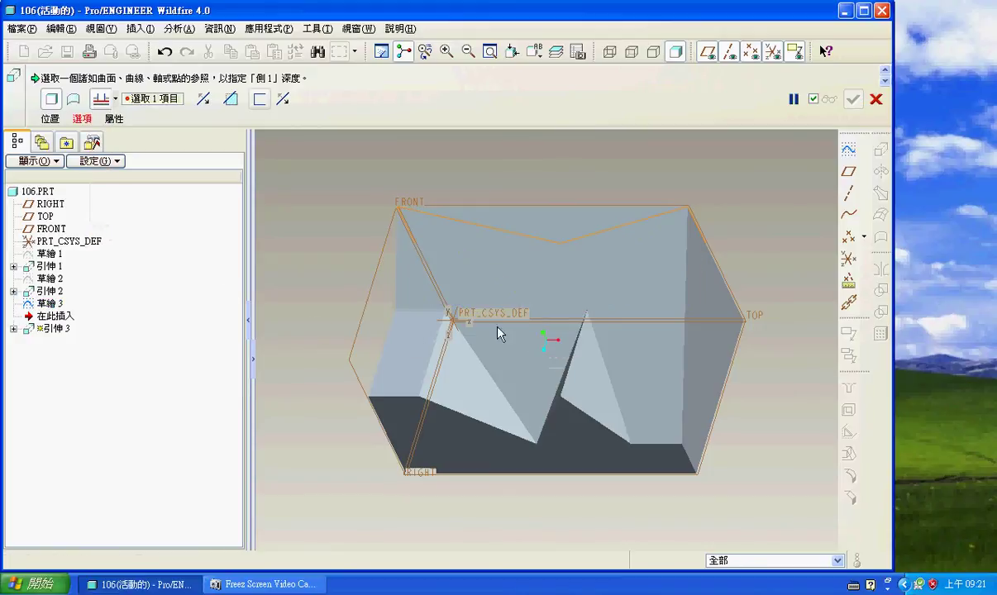
{"action": "left_click", "coordinate": [589, 322]}
{"action": "left_click", "coordinate": [852, 98]}
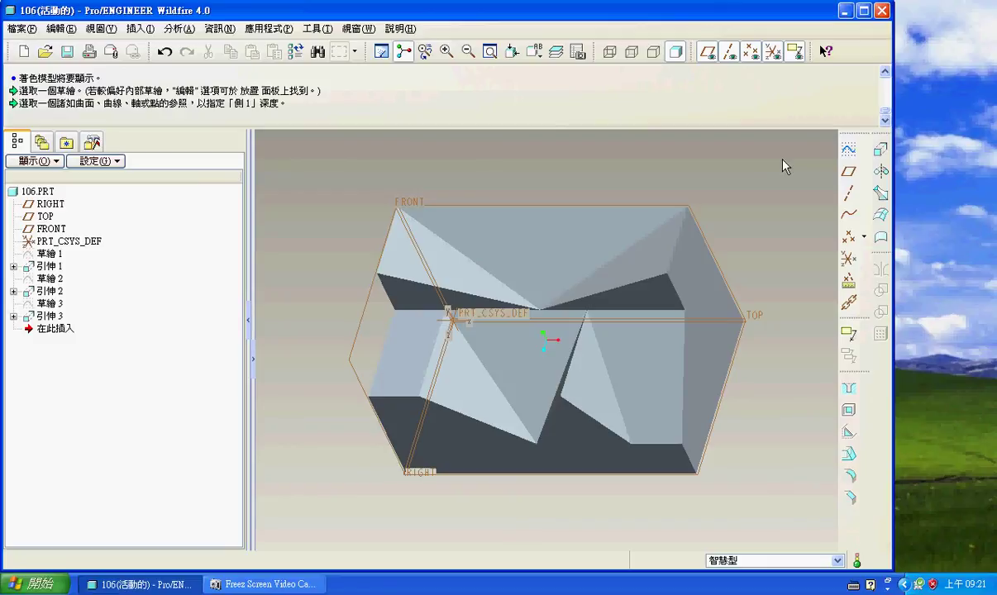
Step: Hide datum planes and create a coordinate system at the front bottom corner on RIGHT, X along the front bottom edge, Y along the receding bottom edge
{"action": "left_click", "coordinate": [707, 58]}
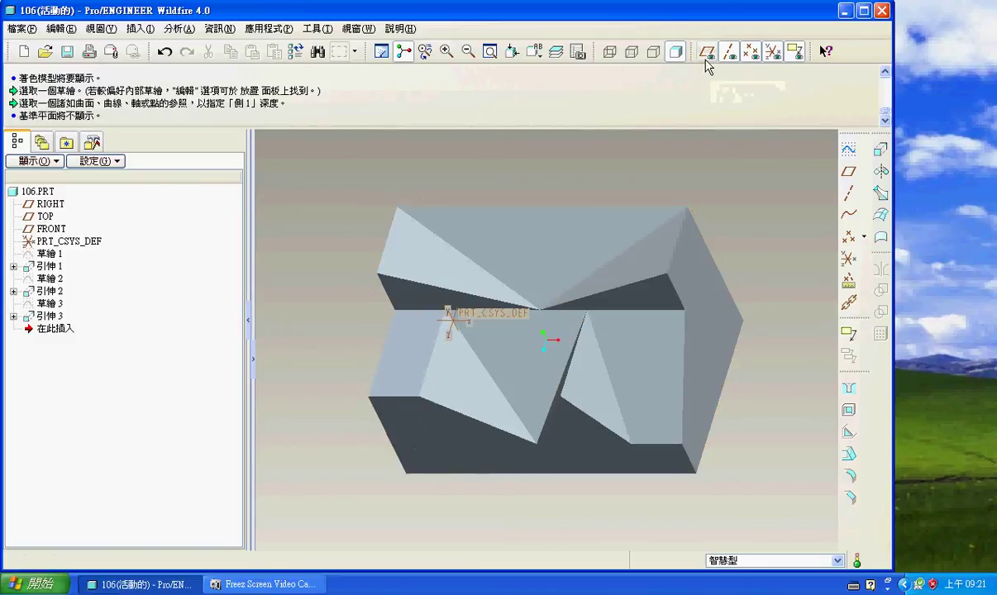
{"action": "left_click", "coordinate": [848, 259]}
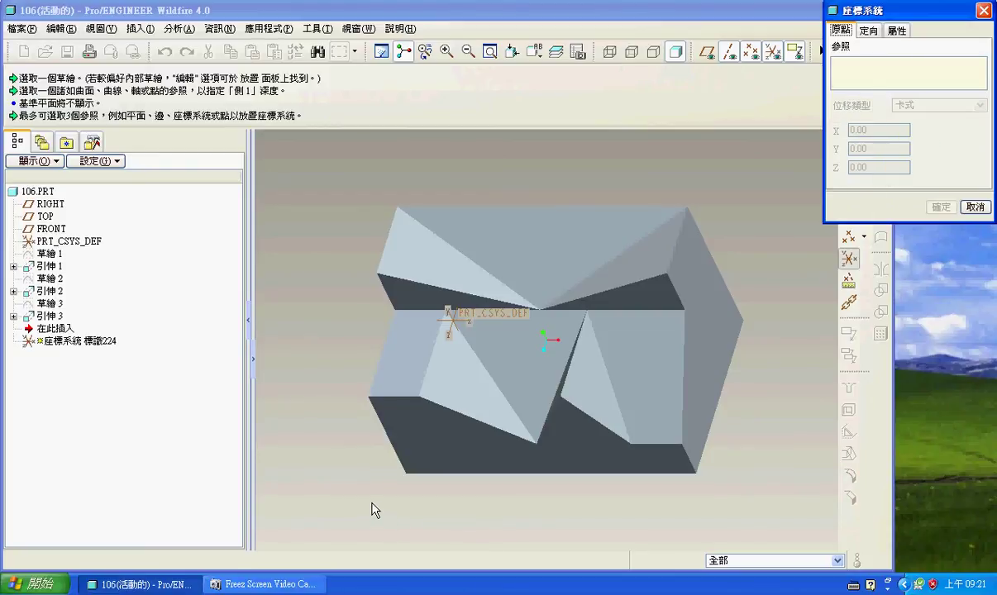
{"action": "left_click", "coordinate": [405, 473]}
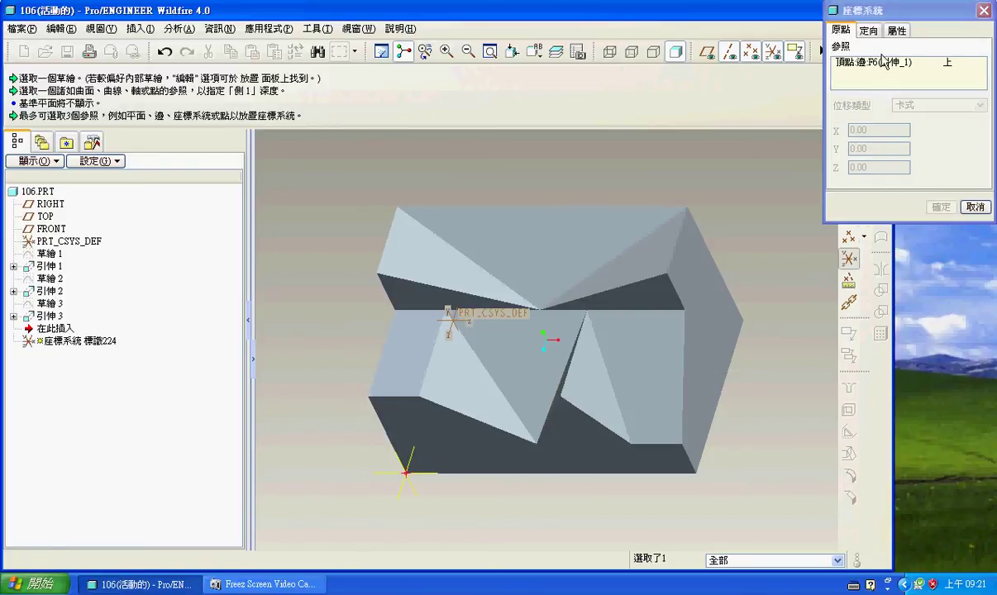
{"action": "left_click", "coordinate": [868, 33]}
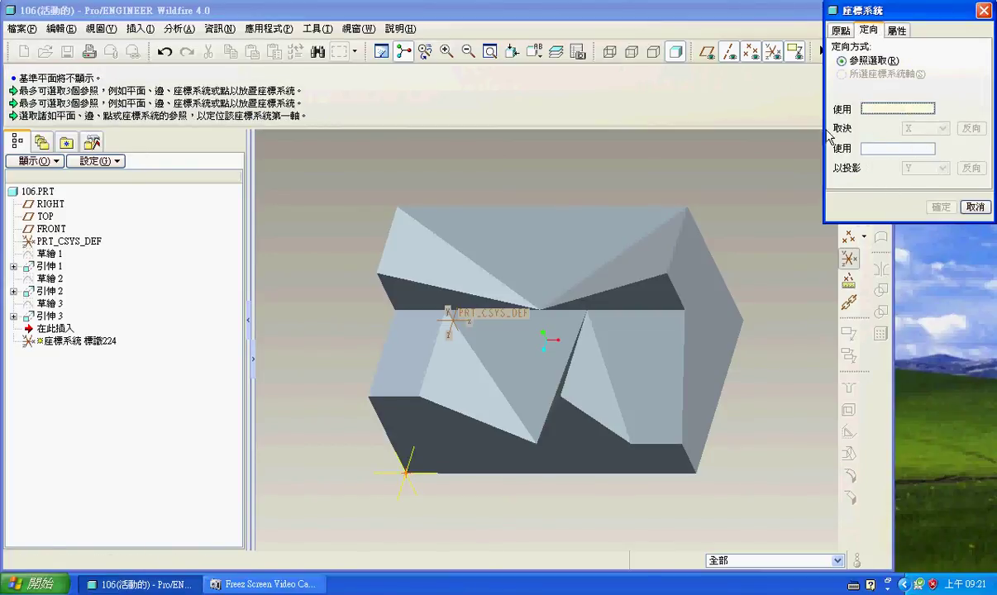
{"action": "left_click", "coordinate": [488, 476]}
{"action": "left_click", "coordinate": [414, 457]}
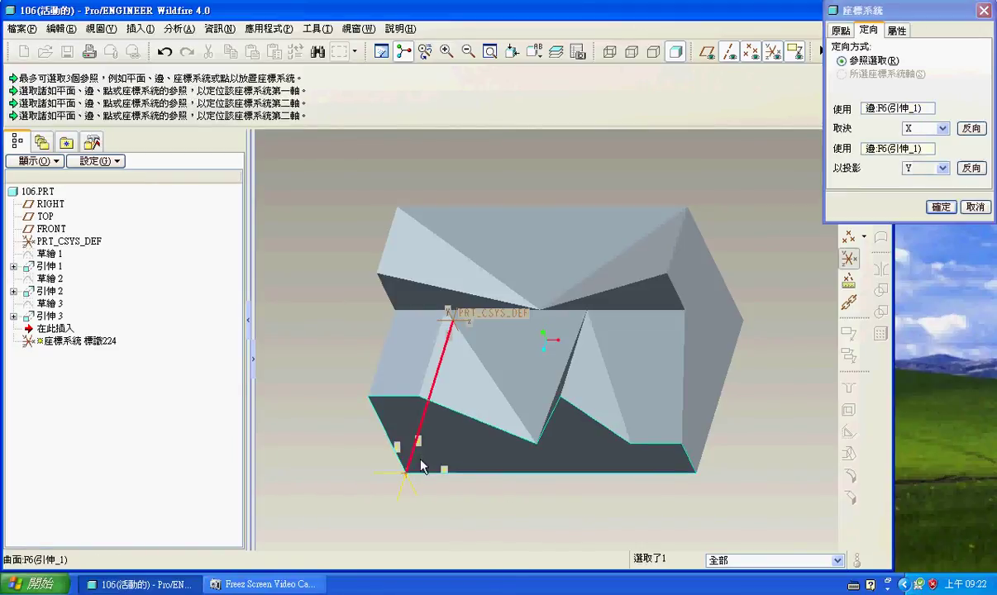
{"action": "left_click", "coordinate": [941, 207]}
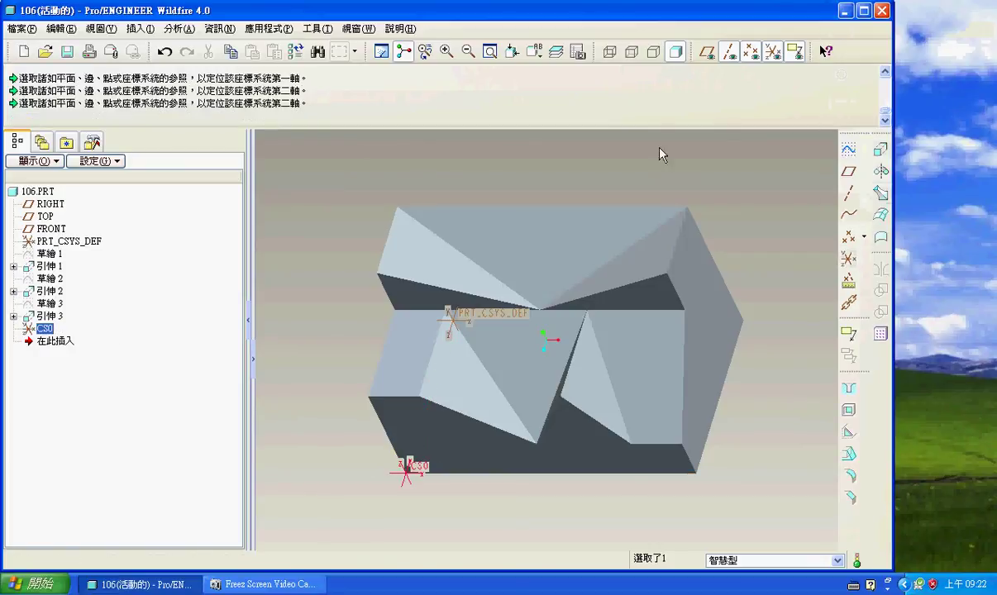
Step: Analyze the part's mass properties relative to the new corner coordinate system and examine the surface area and centre of gravity
{"action": "left_click", "coordinate": [174, 30]}
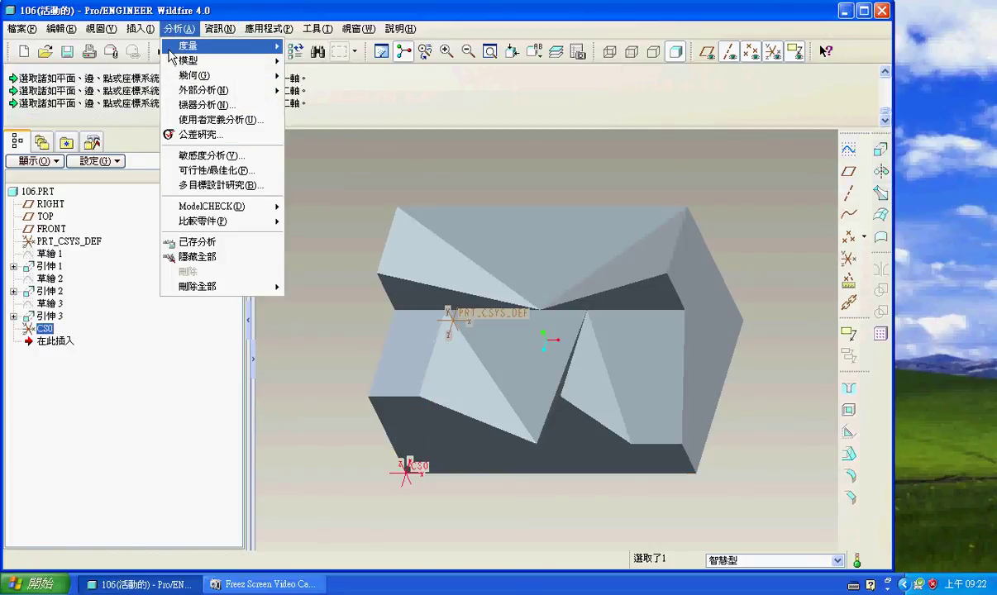
{"action": "mouse_move", "coordinate": [265, 61]}
{"action": "left_click", "coordinate": [310, 61]}
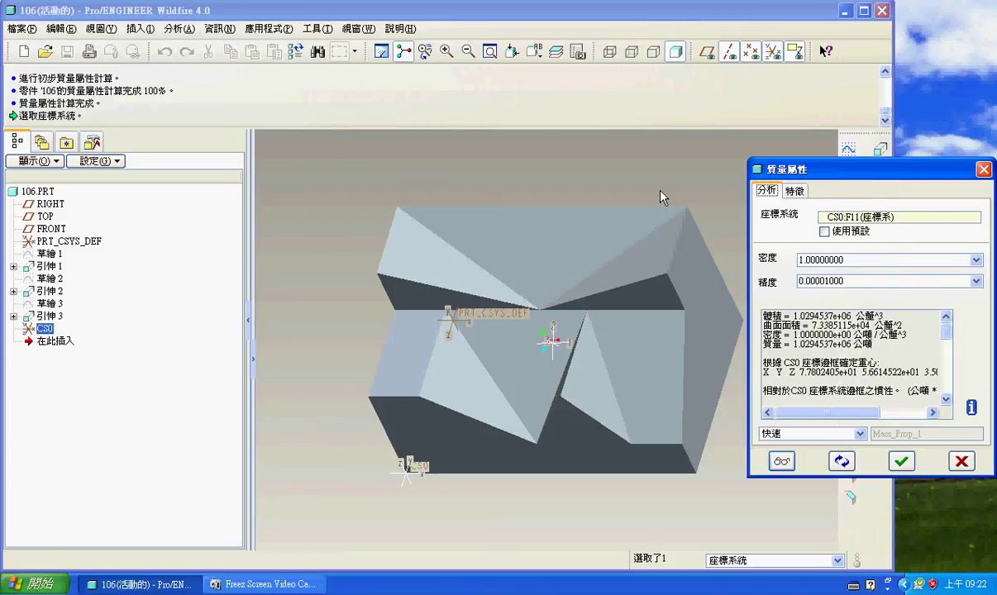
{"action": "double_click", "coordinate": [866, 325]}
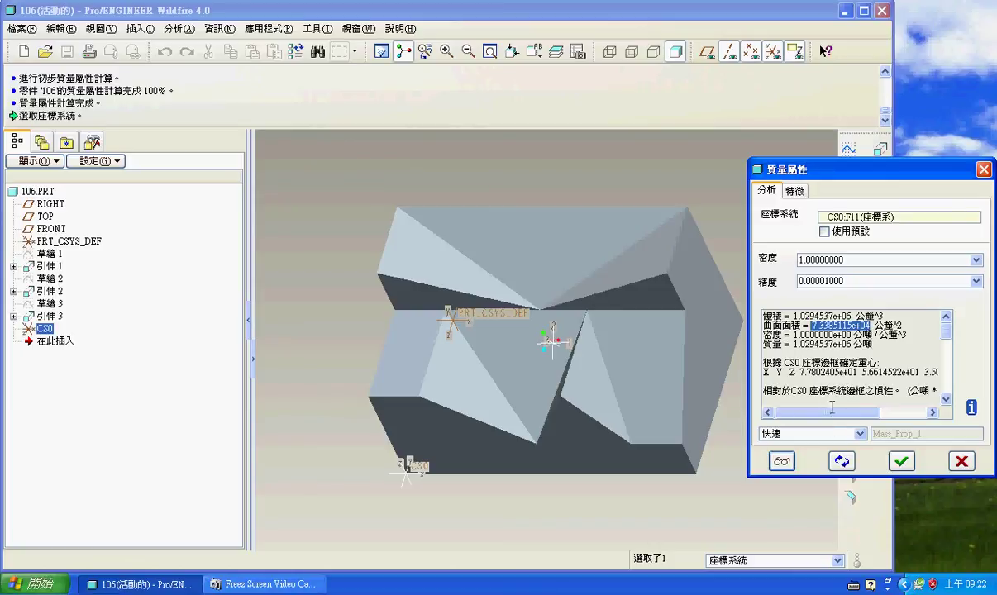
{"action": "left_click_drag", "start_coordinate": [781, 411], "coordinate": [905, 414]}
{"action": "left_click_drag", "start_coordinate": [906, 373], "coordinate": [866, 371]}
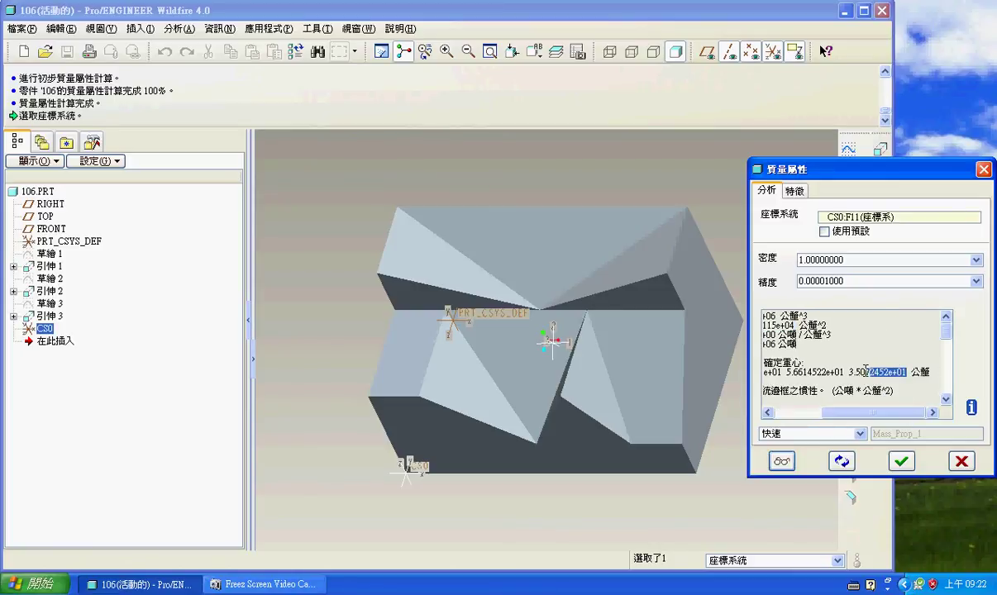
{"action": "left_click", "coordinate": [263, 583]}
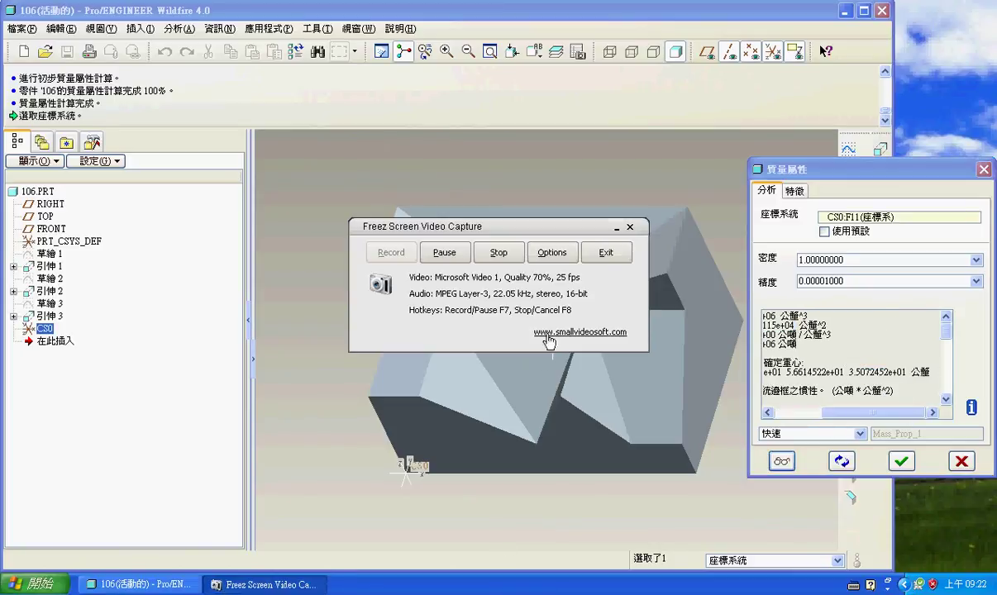